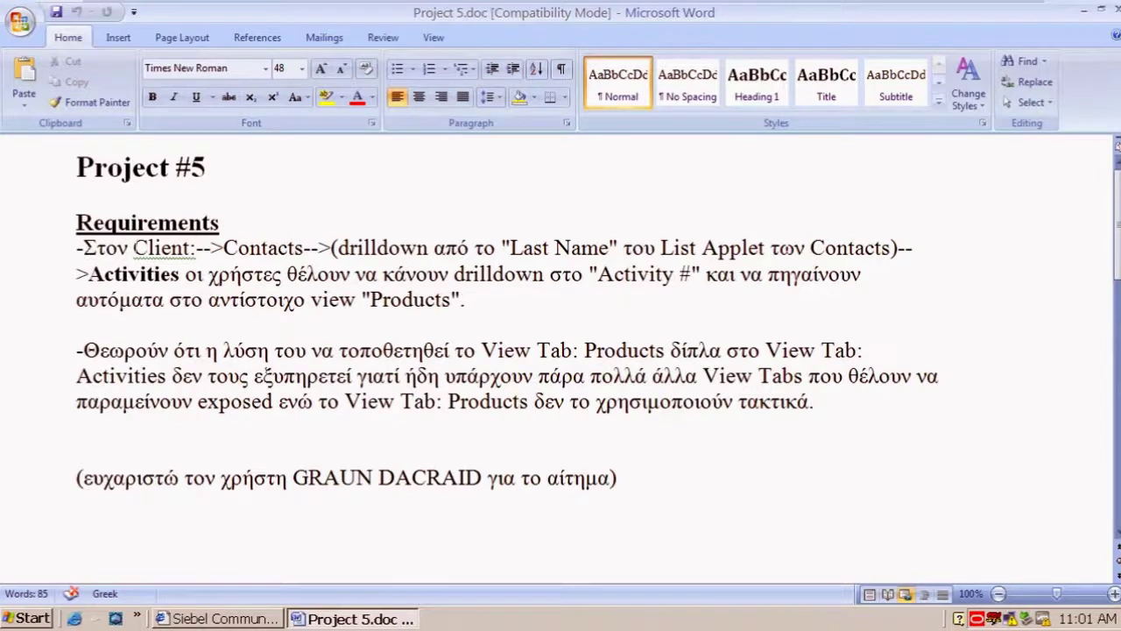
Examine the first Project #5 requirement: the Contacts > Activities path, the drilldown on "Activity #" and the "Products" view.
{"action": "left_click_drag", "start_coordinate": [223, 248], "coordinate": [140, 274]}
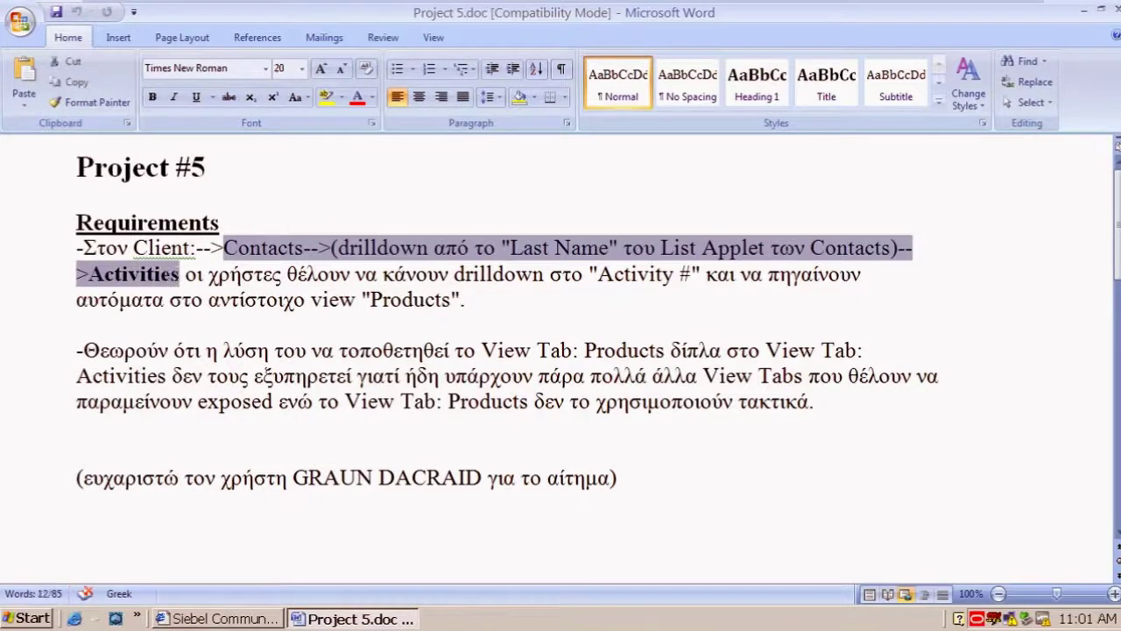
{"action": "left_click", "coordinate": [79, 324]}
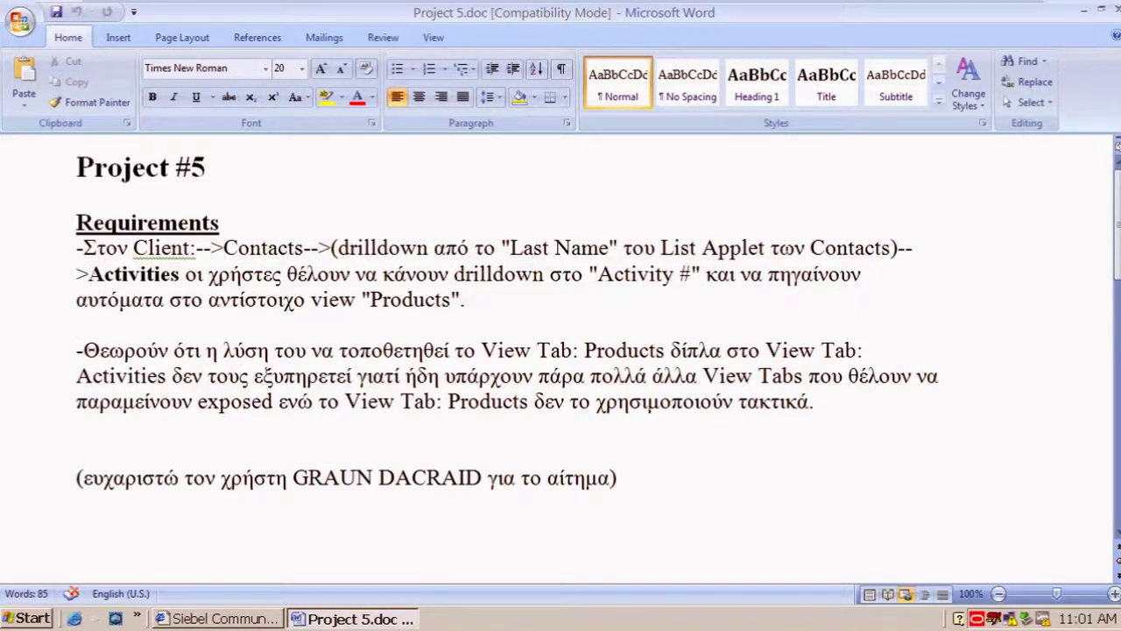
{"action": "left_click_drag", "start_coordinate": [454, 274], "coordinate": [700, 275]}
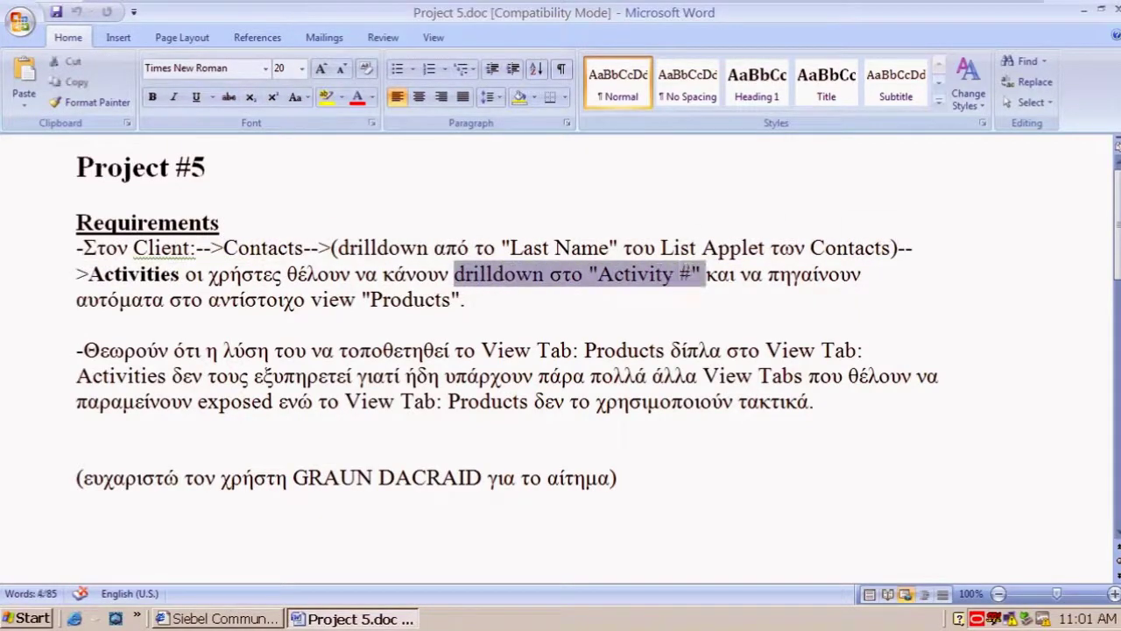
{"action": "left_click", "coordinate": [467, 300]}
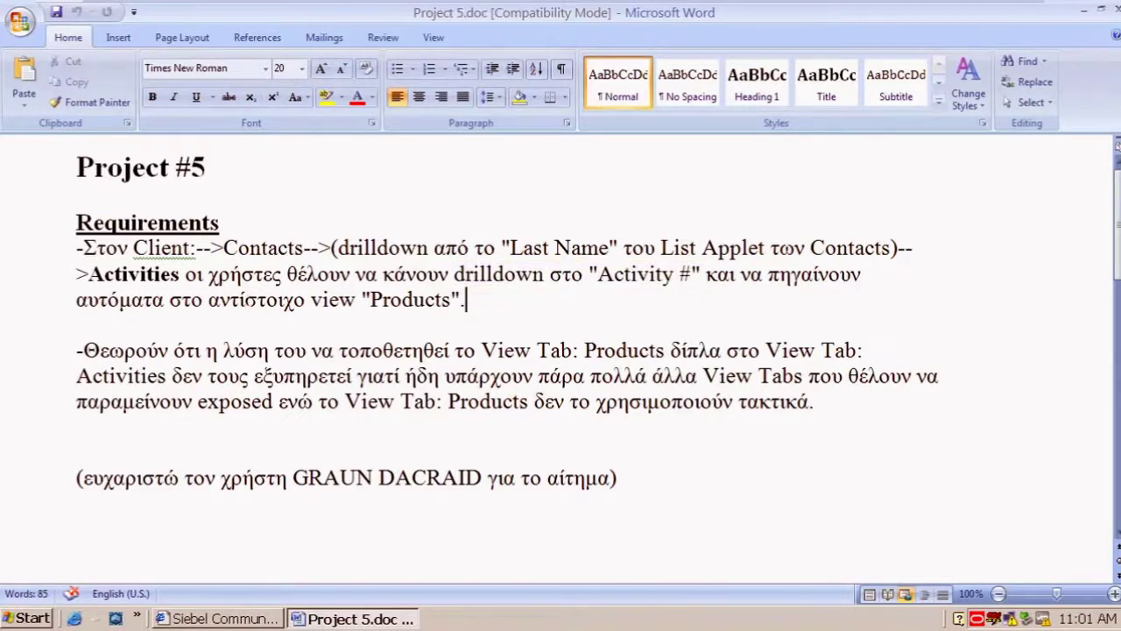
{"action": "left_click_drag", "start_coordinate": [311, 300], "coordinate": [452, 300]}
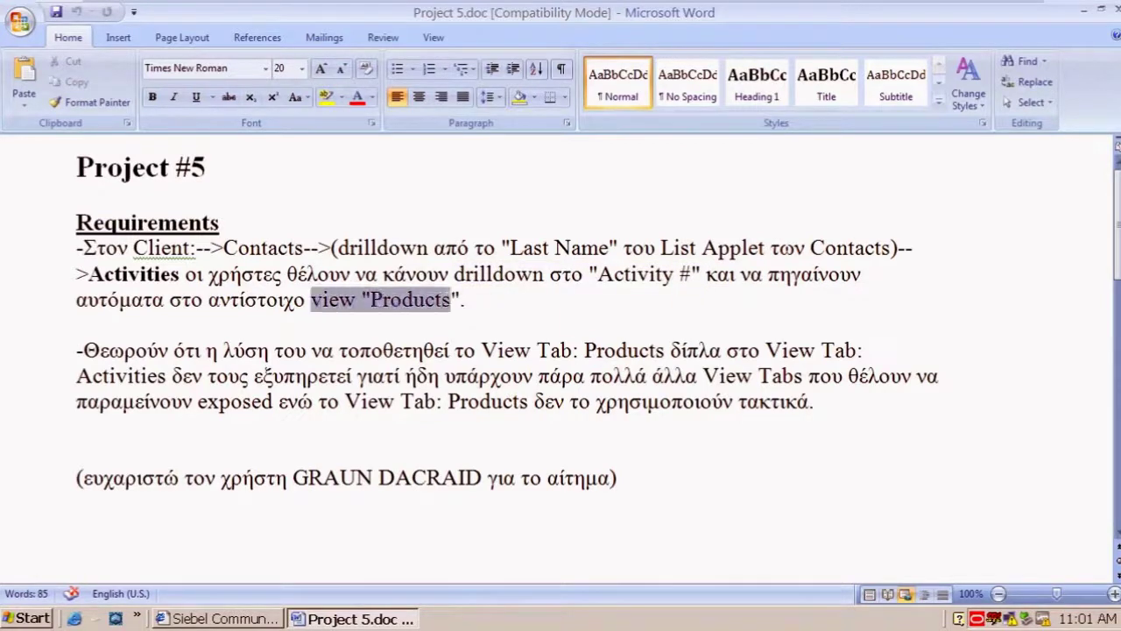
{"action": "left_click", "coordinate": [467, 300]}
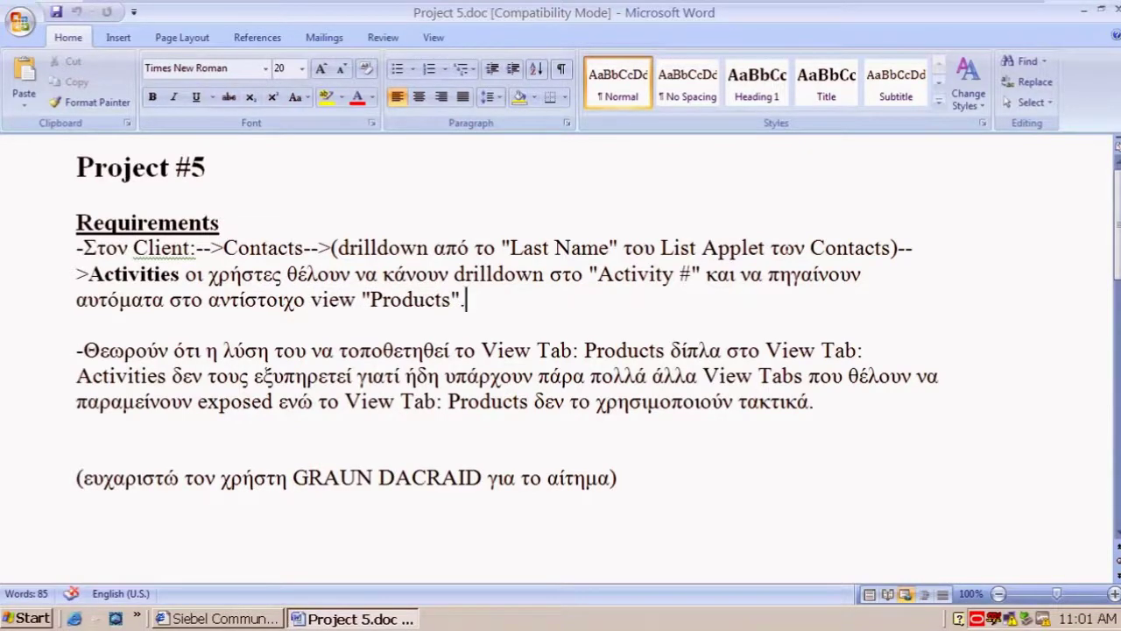
Examine the second requirement's reasons for not placing the Products view tab next to Activities.
{"action": "left_click_drag", "start_coordinate": [427, 376], "coordinate": [252, 402]}
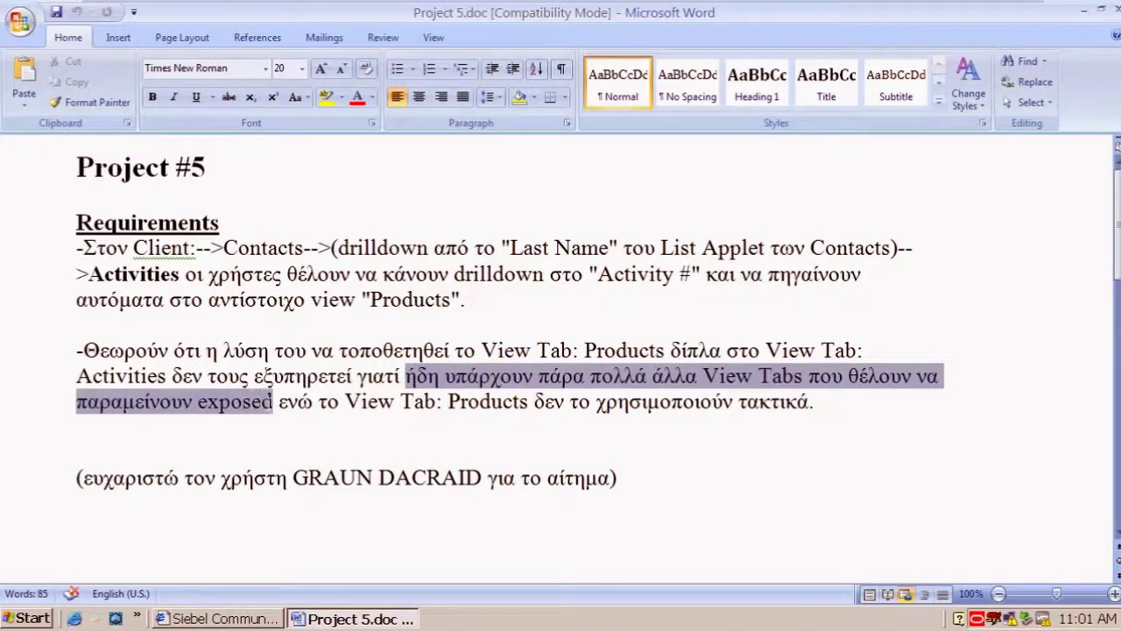
{"action": "left_click", "coordinate": [77, 426]}
{"action": "left_click_drag", "start_coordinate": [345, 401], "coordinate": [809, 401]}
{"action": "left_click", "coordinate": [77, 451]}
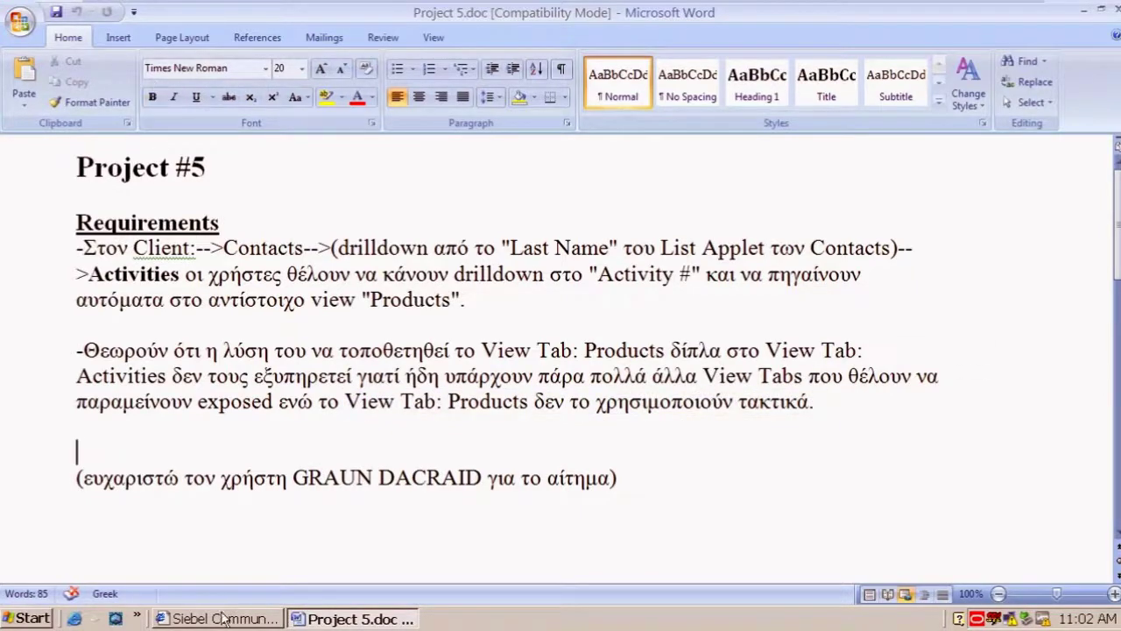
Go to the ΠΡΙΝ heading of the document and highlight its text.
{"action": "scroll", "coordinate": [561, 350], "scroll_direction": "down", "scroll_amount": 8}
{"action": "scroll", "coordinate": [561, 350], "scroll_direction": "down", "scroll_amount": 3}
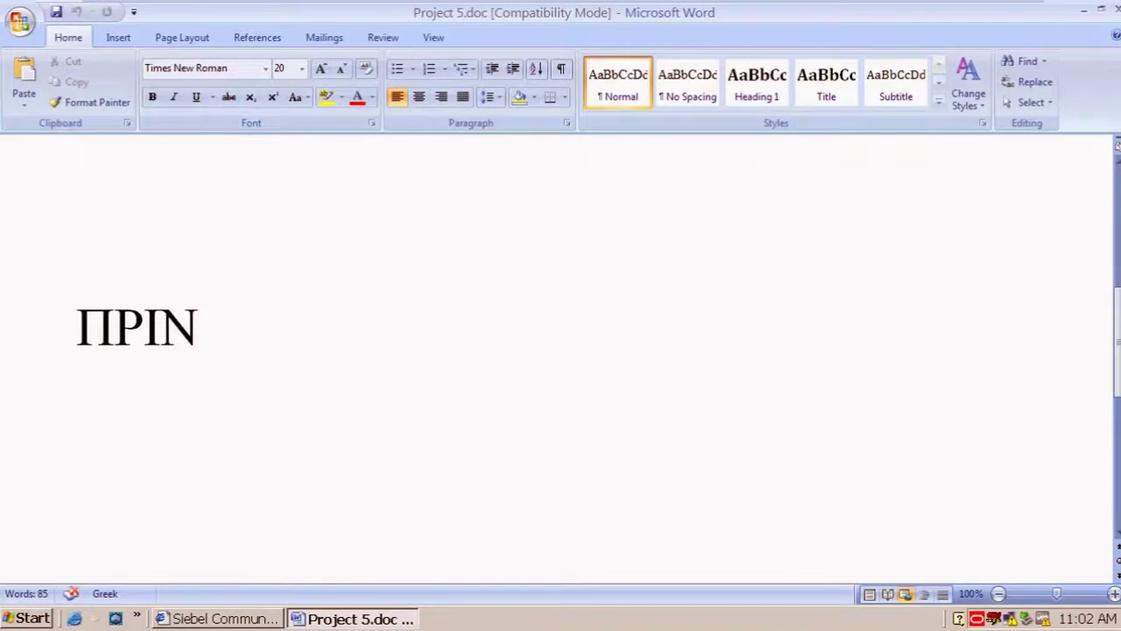
{"action": "left_click_drag", "start_coordinate": [77, 329], "coordinate": [193, 331]}
{"action": "left_click", "coordinate": [246, 447]}
Switch to the Sample machine's Siebel client and open the first contact's Activities view from the Contacts List.
{"action": "mouse_move", "coordinate": [368, 7]}
{"action": "left_click", "coordinate": [213, 13]}
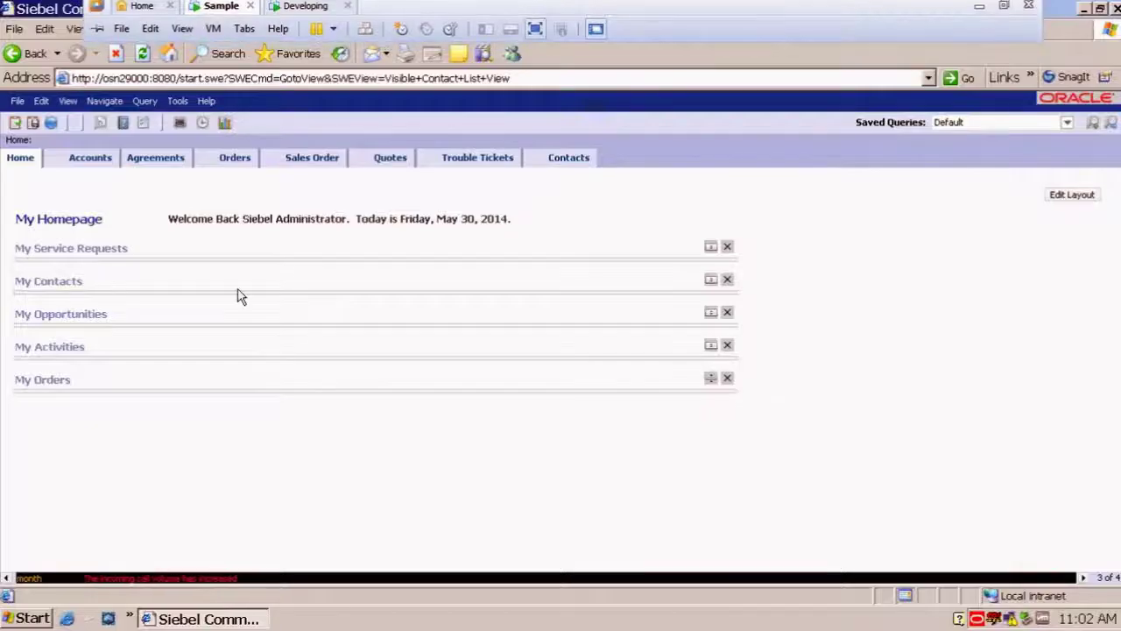
{"action": "left_click", "coordinate": [538, 163]}
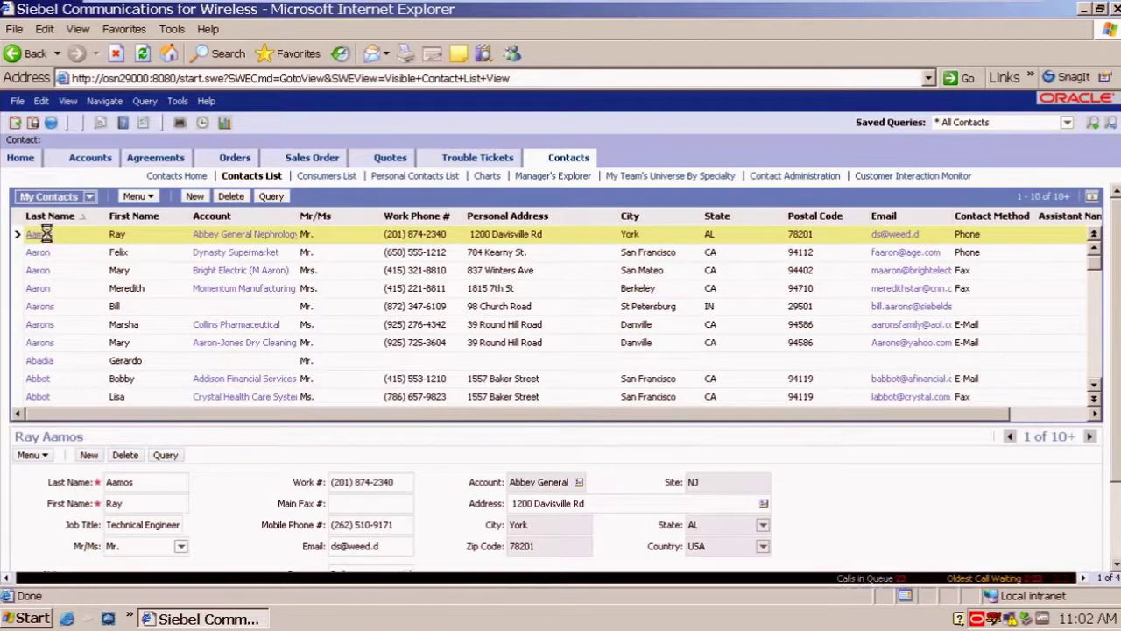
{"action": "scroll", "coordinate": [53, 262], "scroll_direction": "down", "scroll_amount": 5}
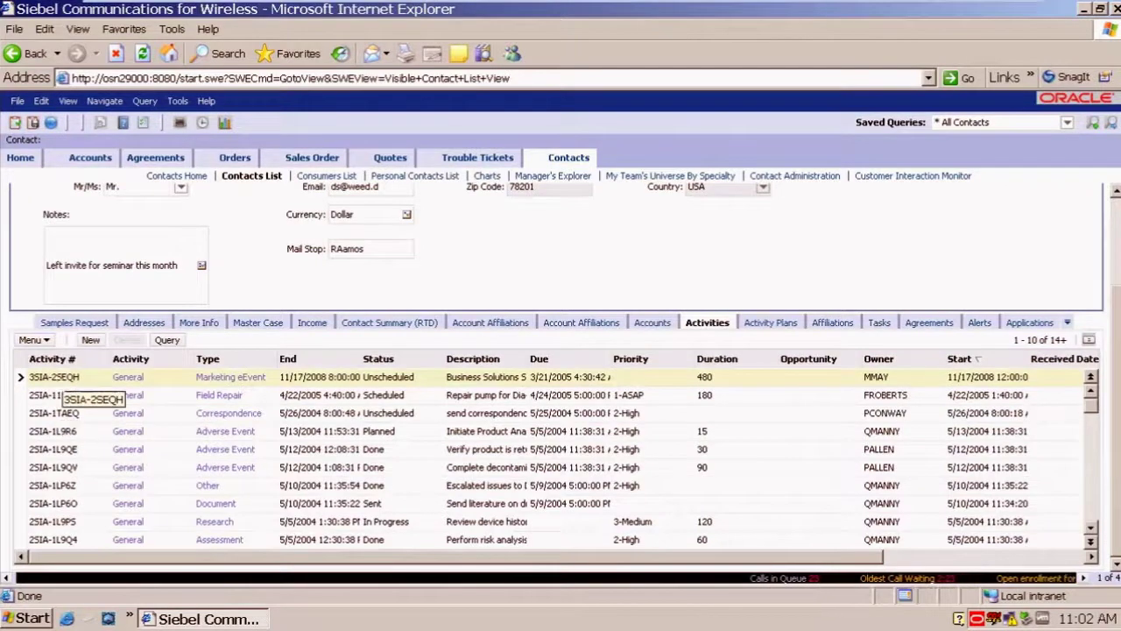
Check the Activity # field of the first three activities for a drilldown.
{"action": "left_click", "coordinate": [63, 398]}
{"action": "left_click", "coordinate": [66, 416]}
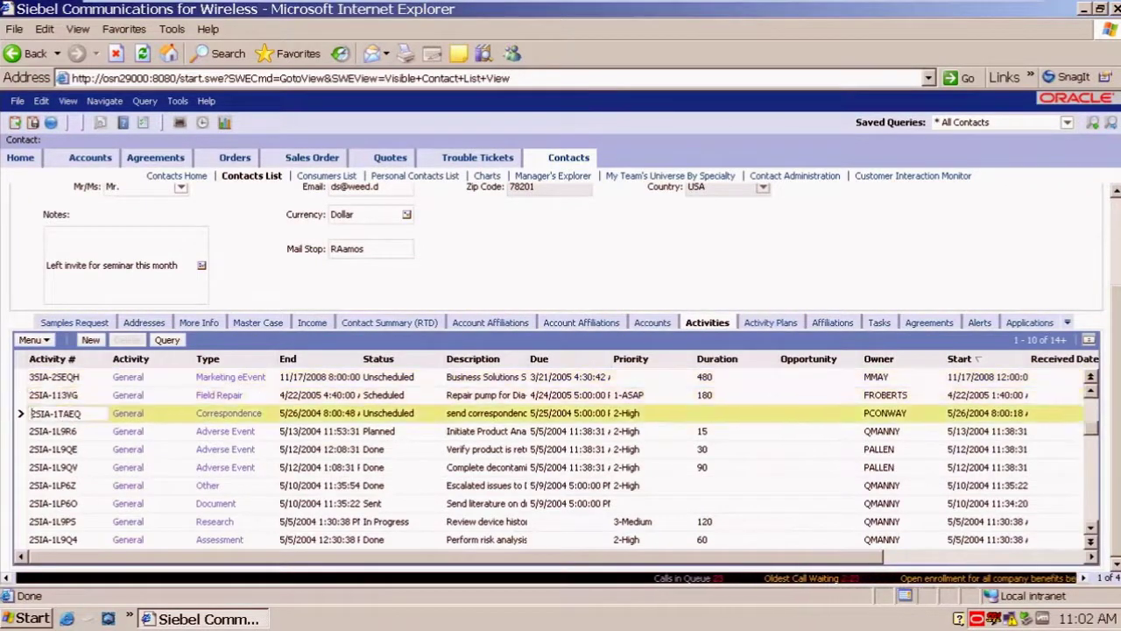
{"action": "left_click", "coordinate": [26, 378]}
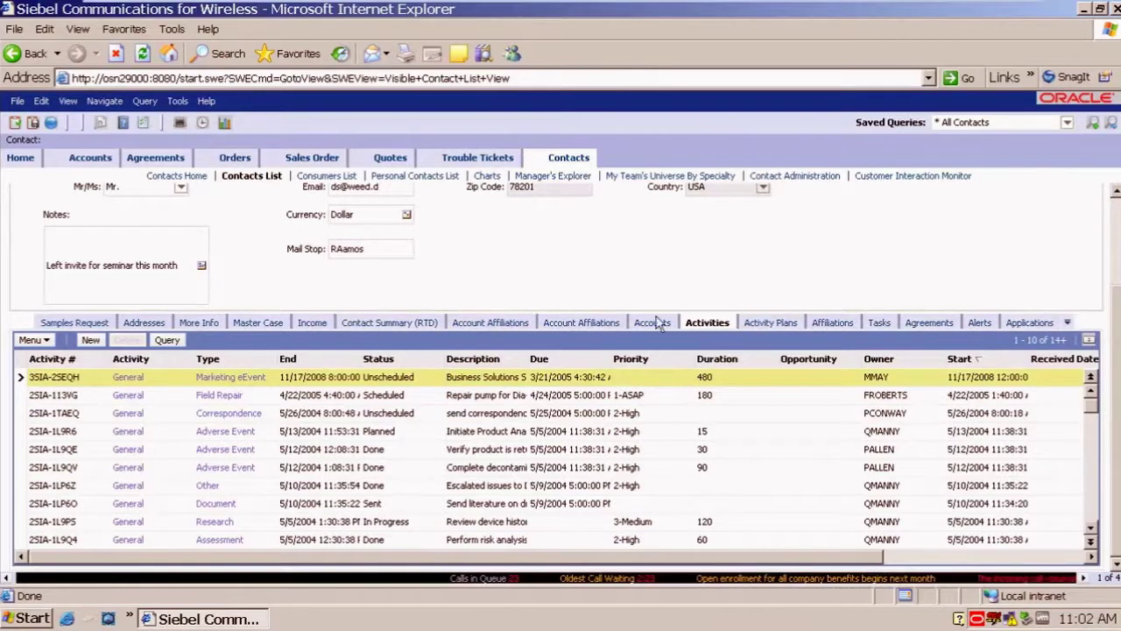
Open the contact's Products view through the additional views and examine its product record.
{"action": "left_click", "coordinate": [1067, 322]}
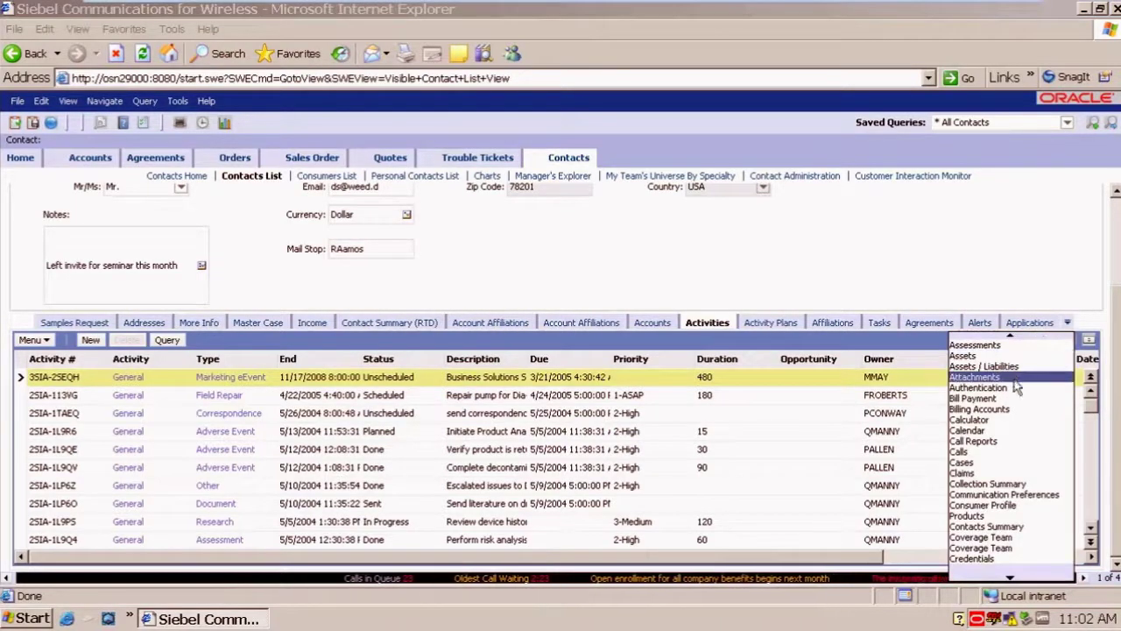
{"action": "left_click", "coordinate": [995, 512]}
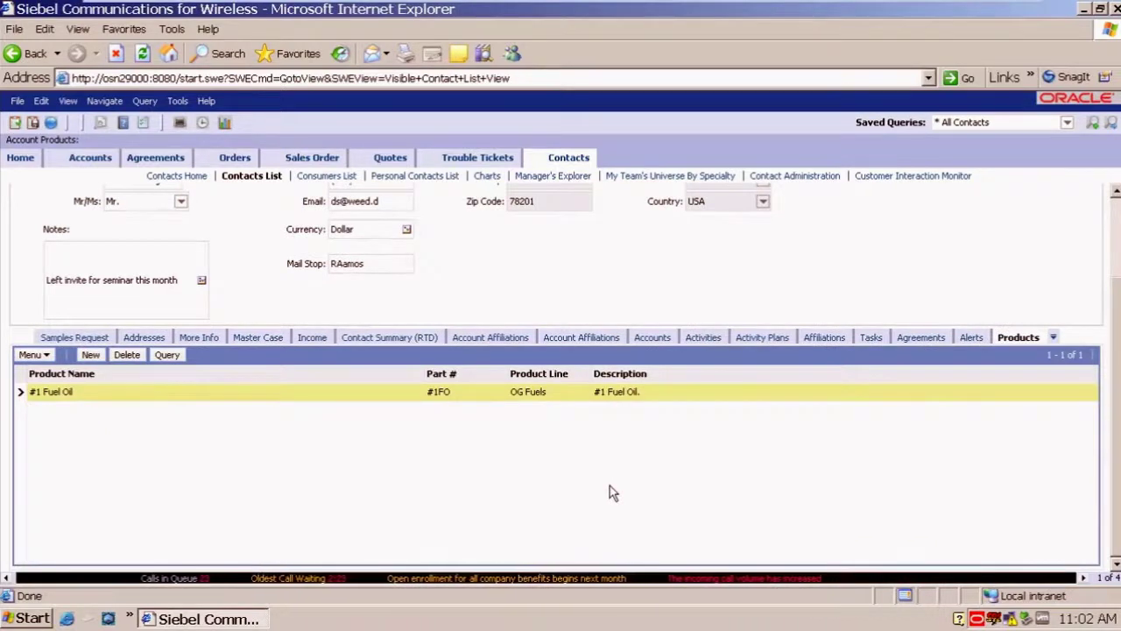
{"action": "left_click", "coordinate": [26, 53]}
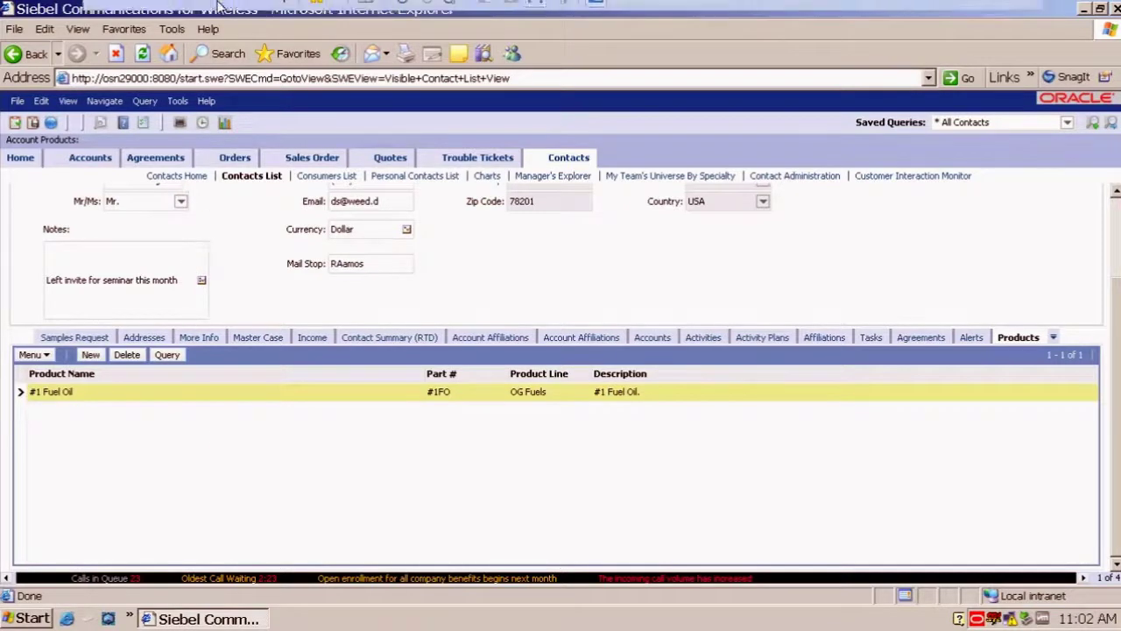
Switch to the Developing machine's Word document, go to the ΜΕΤΑ heading and highlight its text.
{"action": "mouse_move", "coordinate": [215, 18]}
{"action": "left_click", "coordinate": [302, 13]}
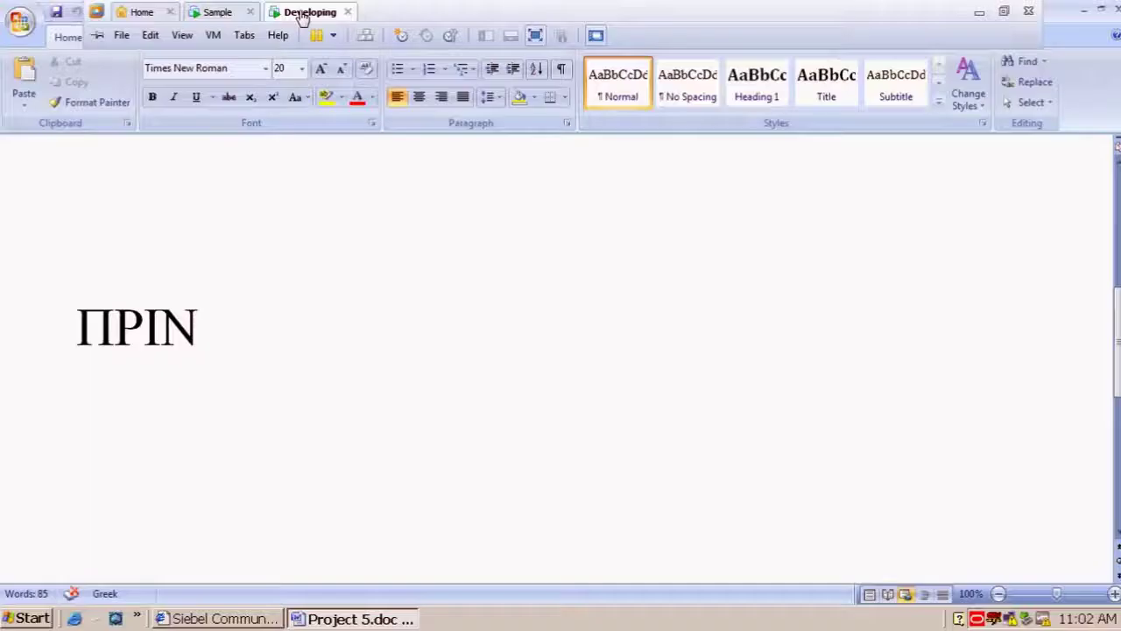
{"action": "scroll", "coordinate": [561, 351], "scroll_direction": "down", "scroll_amount": 5}
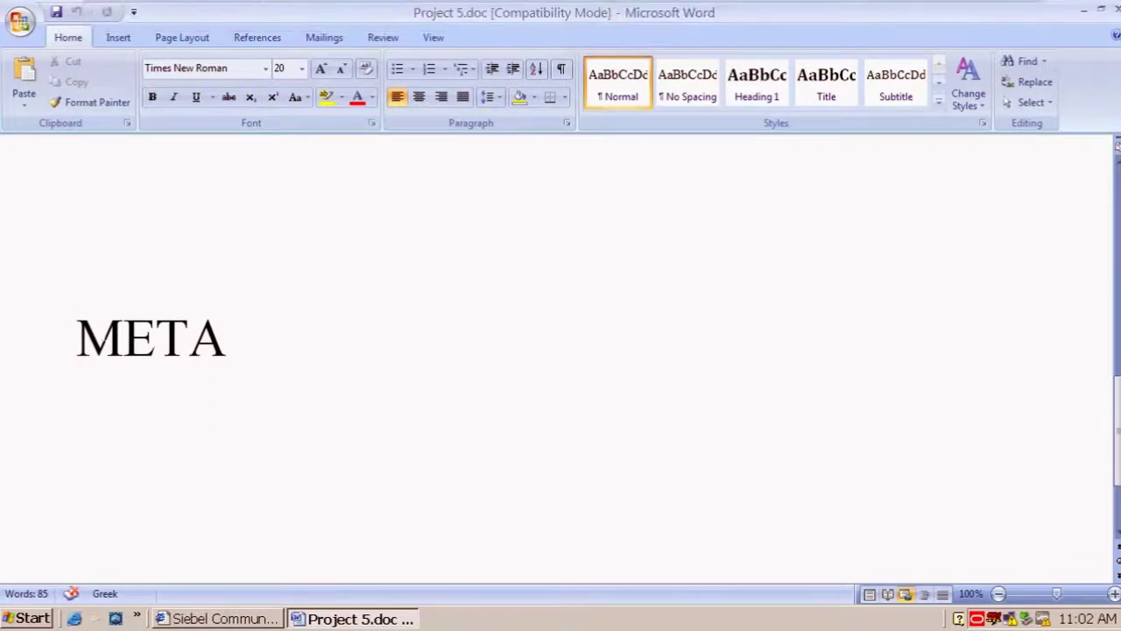
{"action": "key", "text": "shift+Right"}
{"action": "key", "text": "shift+Right"}
{"action": "key", "text": "shift+Right"}
{"action": "key", "text": "shift+Right"}
{"action": "key", "text": "Right"}
Switch to the Developing machine's Siebel client and drill down on the first contact's last name in the Contacts List.
{"action": "mouse_move", "coordinate": [426, 4]}
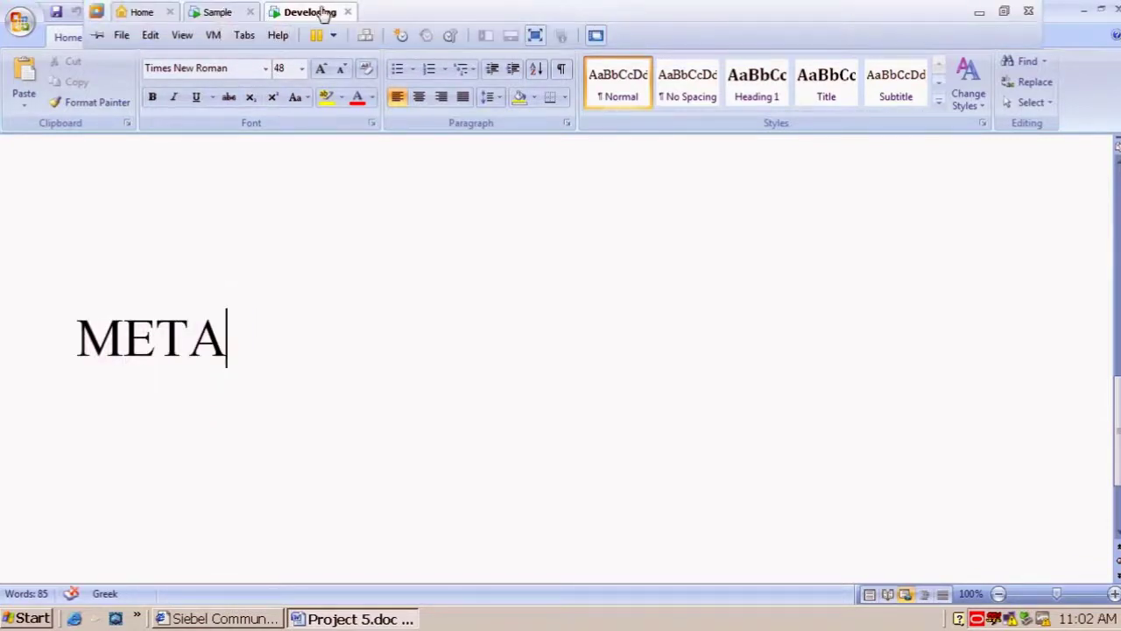
{"action": "left_click", "coordinate": [197, 618]}
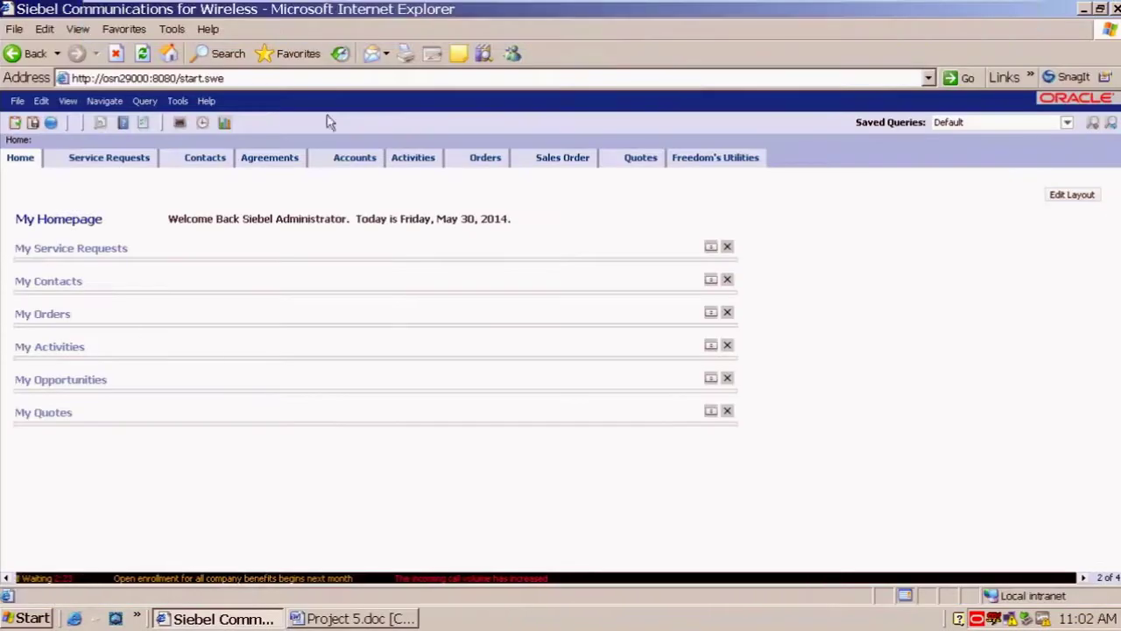
{"action": "left_click", "coordinate": [219, 163]}
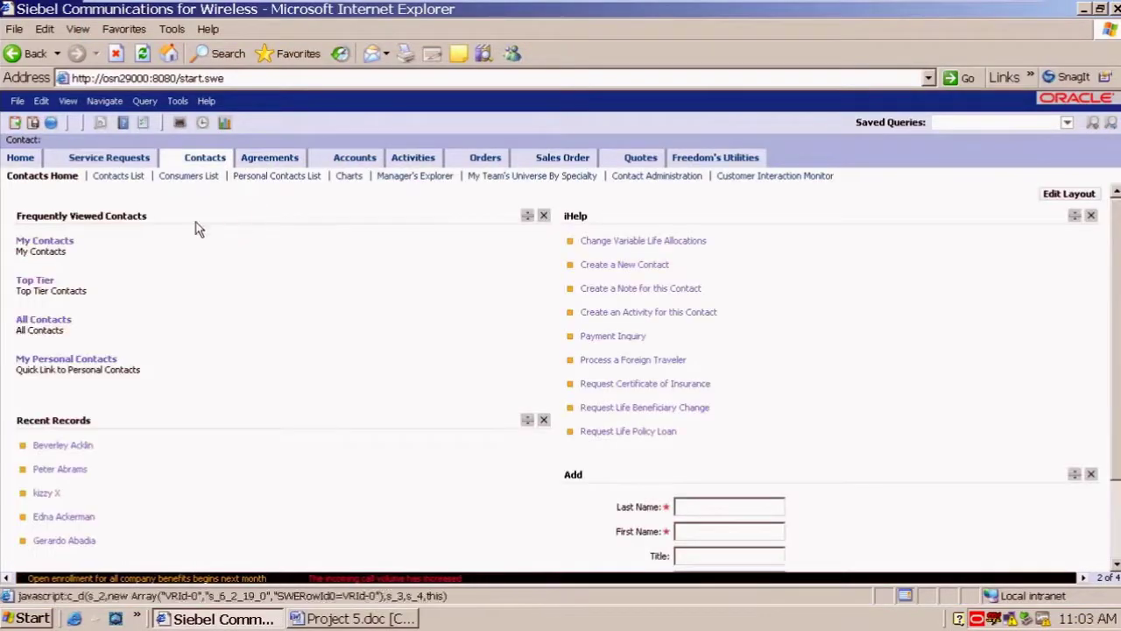
{"action": "left_click", "coordinate": [131, 176]}
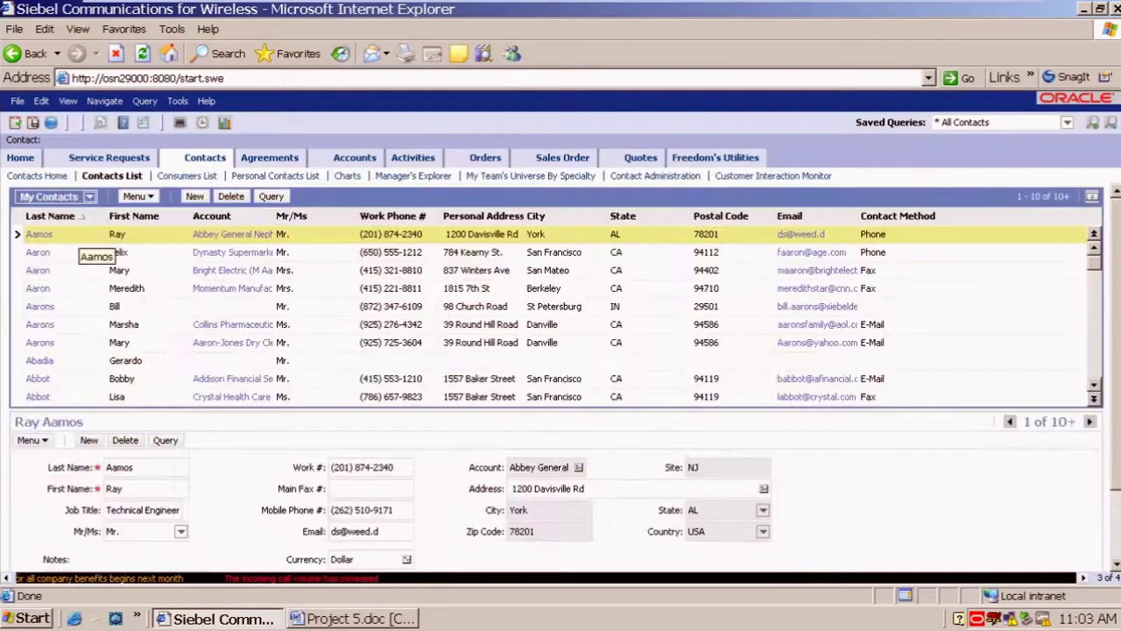
{"action": "left_click", "coordinate": [43, 235]}
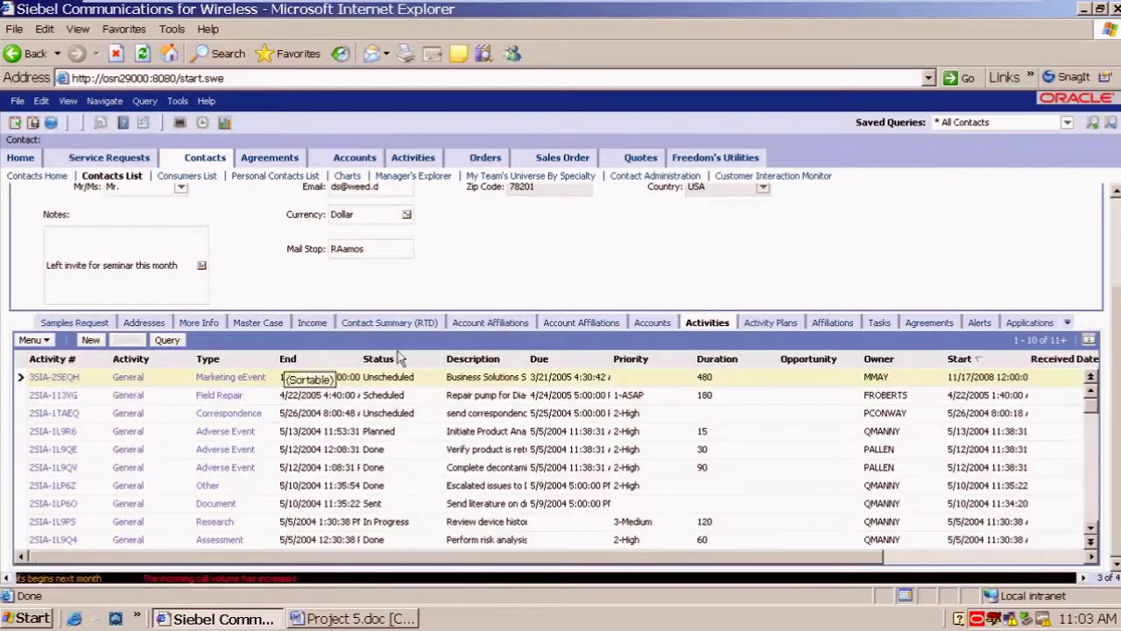
Drill down on one of the contact's Activity # values to view Products, and return to the activities.
{"action": "left_click", "coordinate": [1069, 323]}
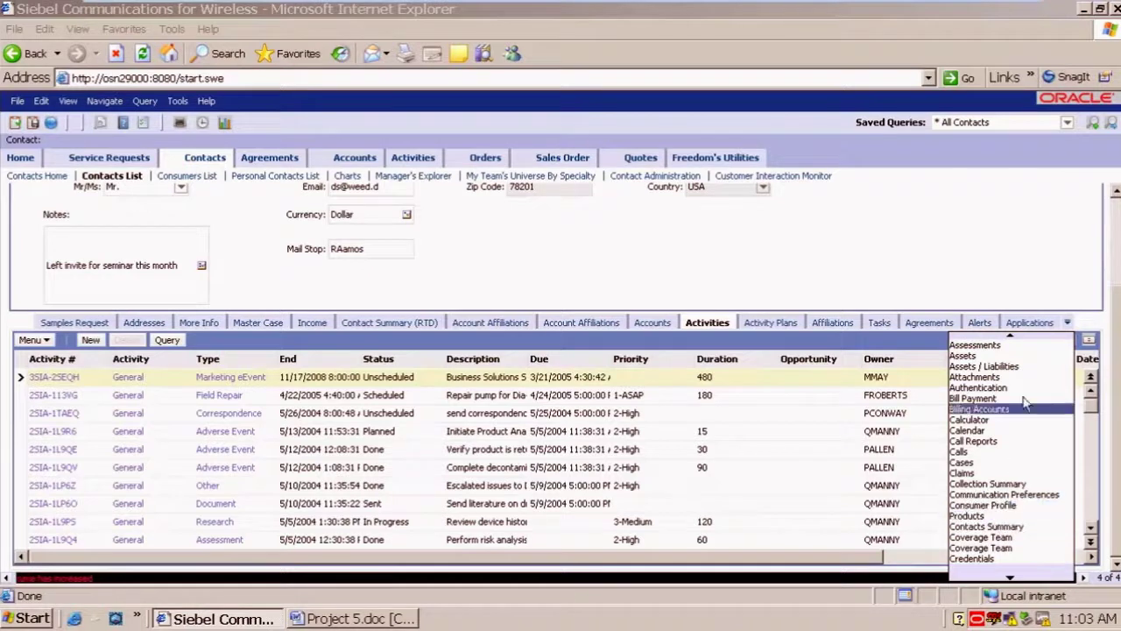
{"action": "left_click", "coordinate": [21, 325]}
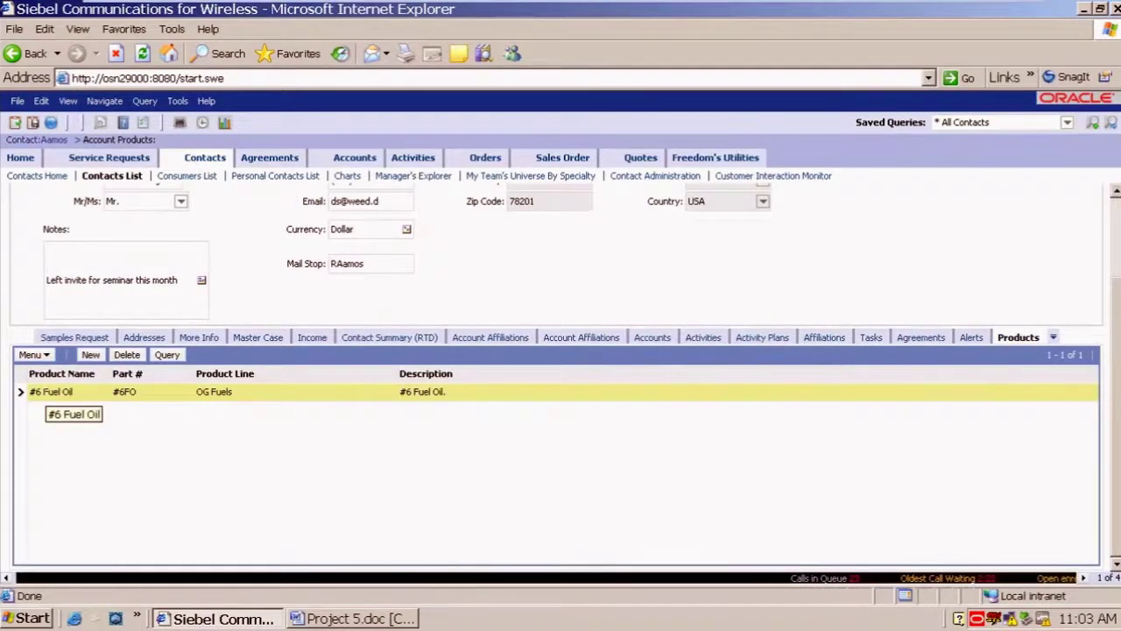
{"action": "left_click", "coordinate": [26, 53]}
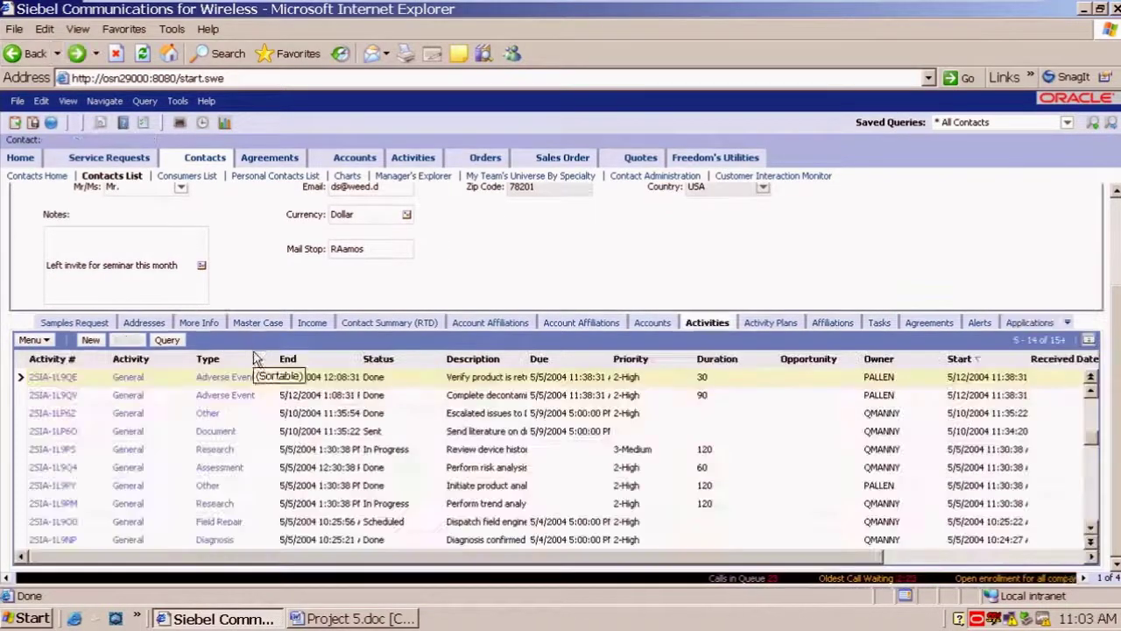
Test the Activity # drilldown to Products on the Scheduled Field Repair activity near the list's end, and go back to the contacts.
{"action": "left_click", "coordinate": [1093, 543]}
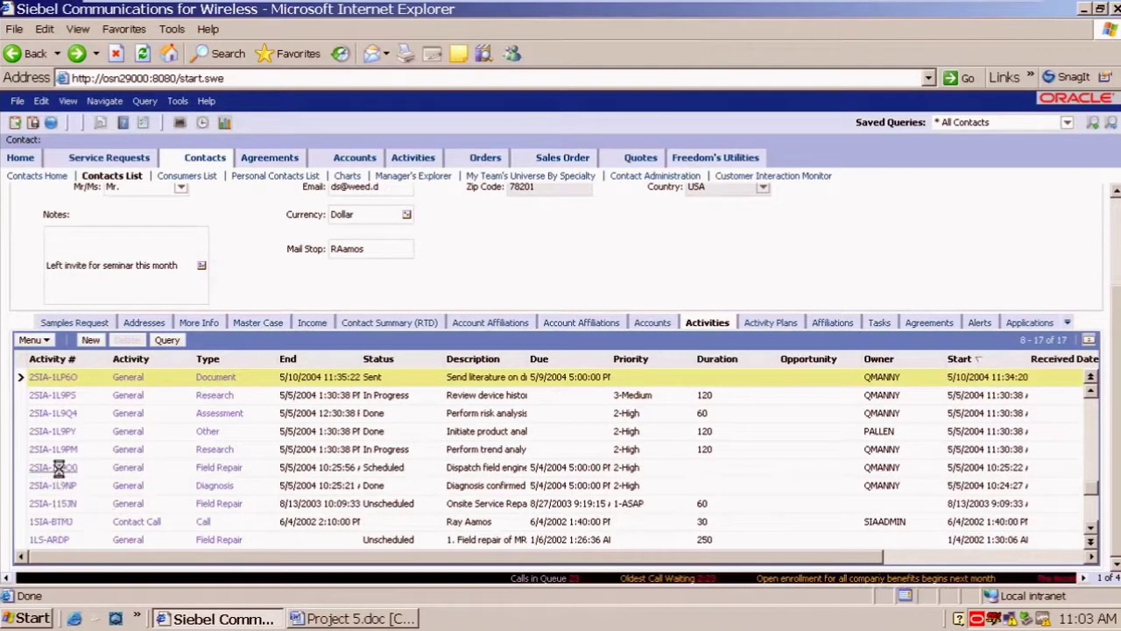
{"action": "key", "text": "alt+Right"}
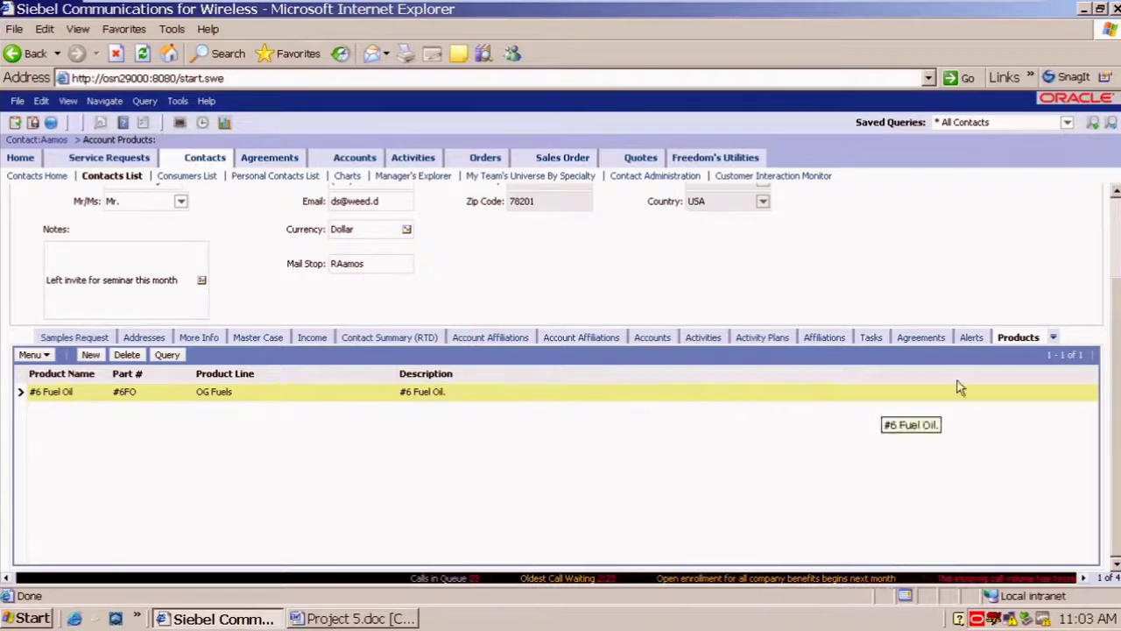
{"action": "left_click", "coordinate": [26, 55]}
{"action": "left_click", "coordinate": [27, 55]}
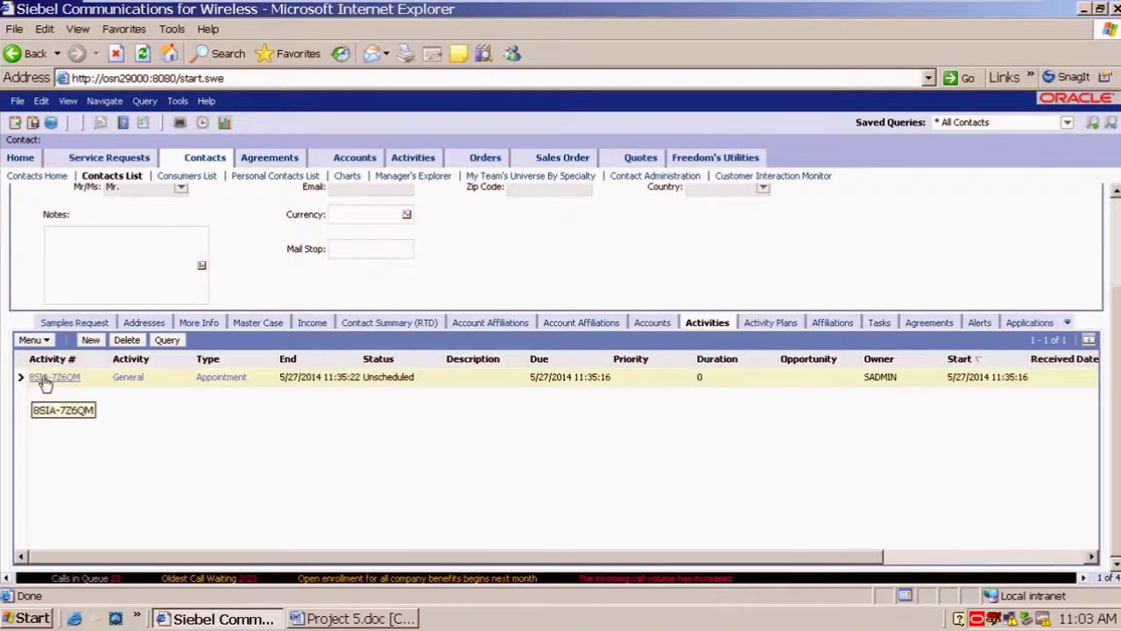
Compare the drilldown on activity 8SIA-7Z6QM with opening the same contact's Products view through the additional views.
{"action": "left_click", "coordinate": [15, 57]}
{"action": "left_click", "coordinate": [1069, 324]}
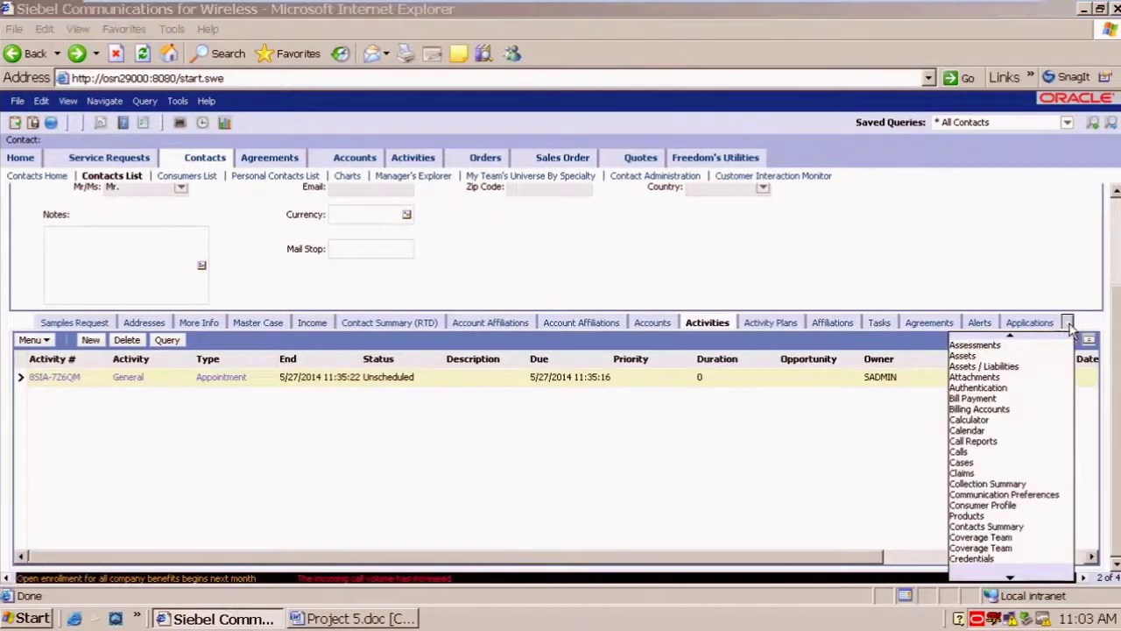
{"action": "left_click", "coordinate": [965, 516]}
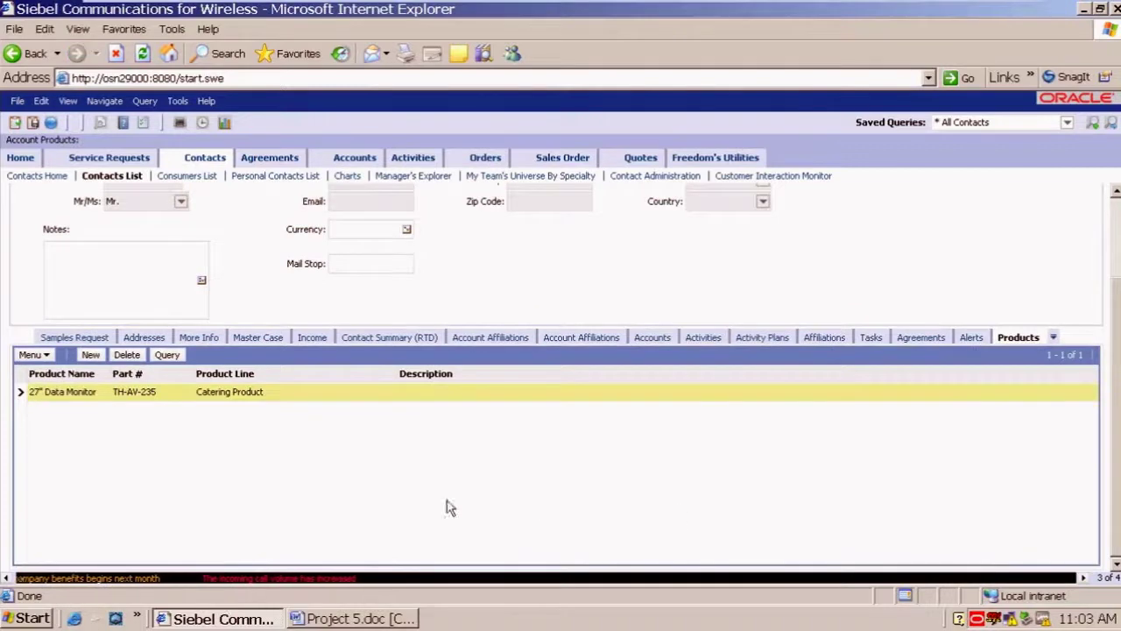
Go back to the Contacts List and drill down on the last name of the contact belonging to the J.F. Davison Fund account.
{"action": "left_click", "coordinate": [31, 55]}
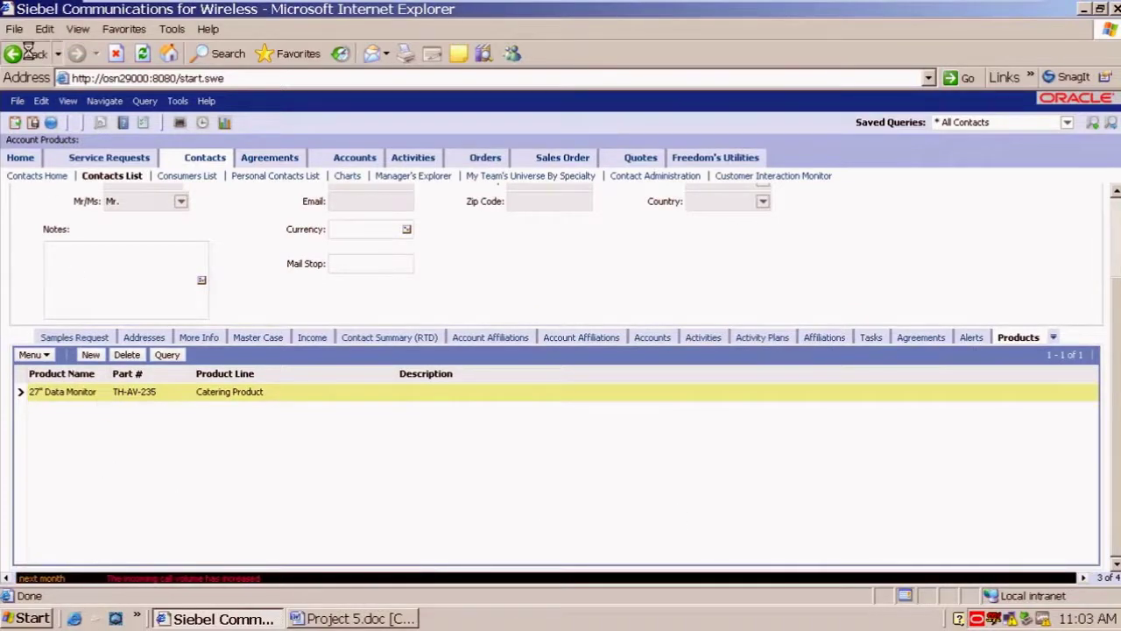
{"action": "left_click", "coordinate": [32, 55]}
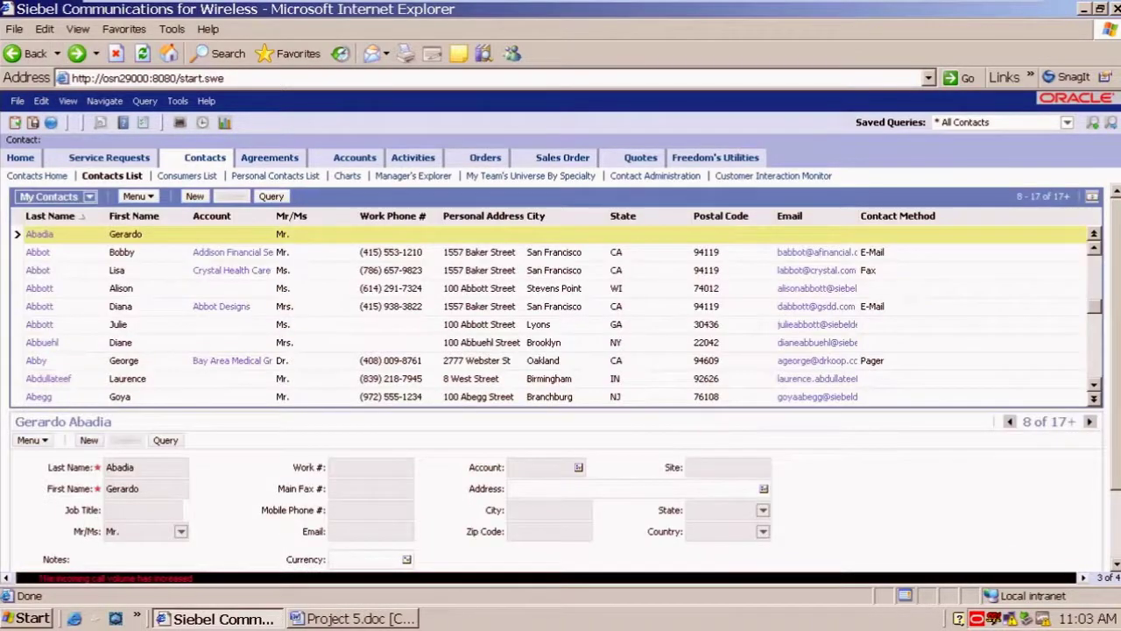
{"action": "left_click", "coordinate": [1095, 399]}
{"action": "left_click", "coordinate": [1096, 398]}
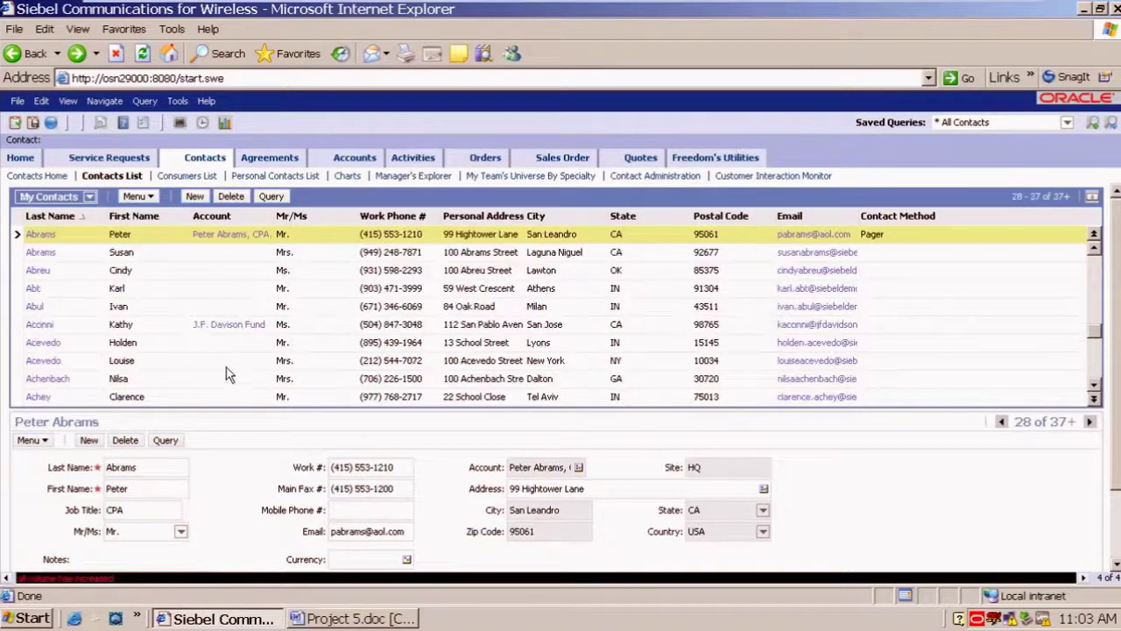
{"action": "left_click", "coordinate": [39, 324]}
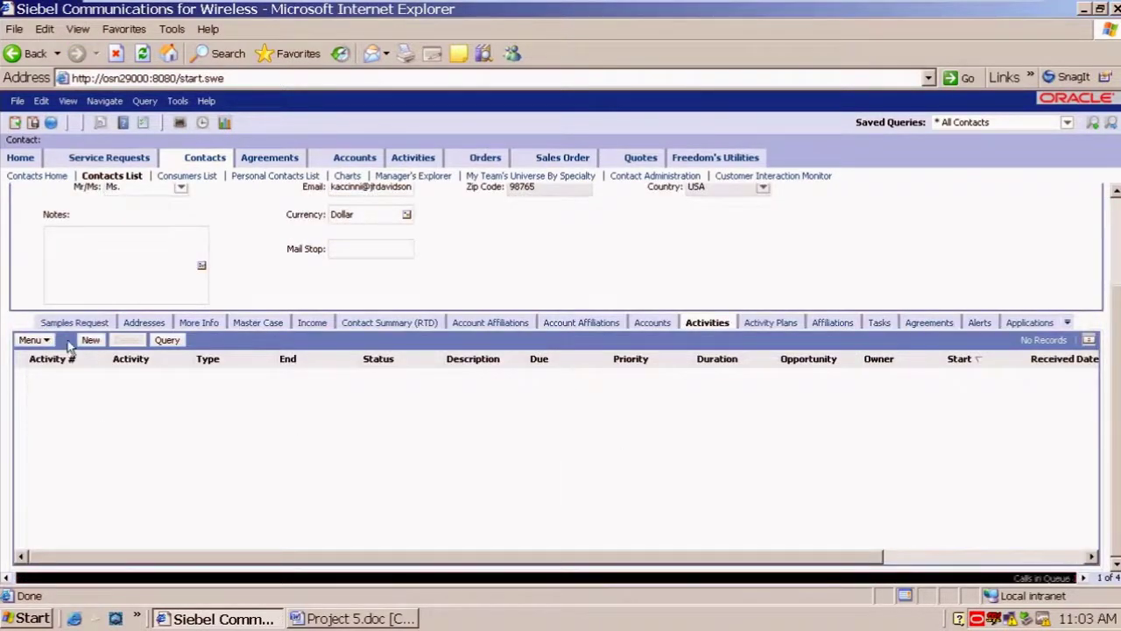
Add a new activity of type Arrest to the contact and drill down on its Activity # to the Products view.
{"action": "left_click", "coordinate": [91, 340]}
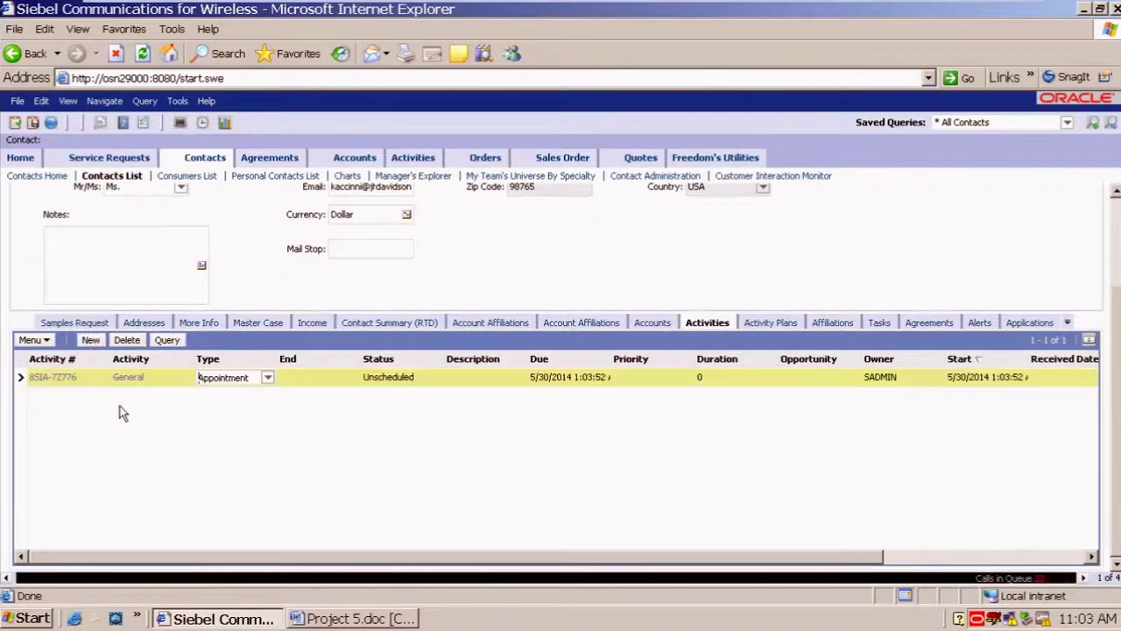
{"action": "left_click", "coordinate": [267, 377]}
{"action": "left_click", "coordinate": [271, 447]}
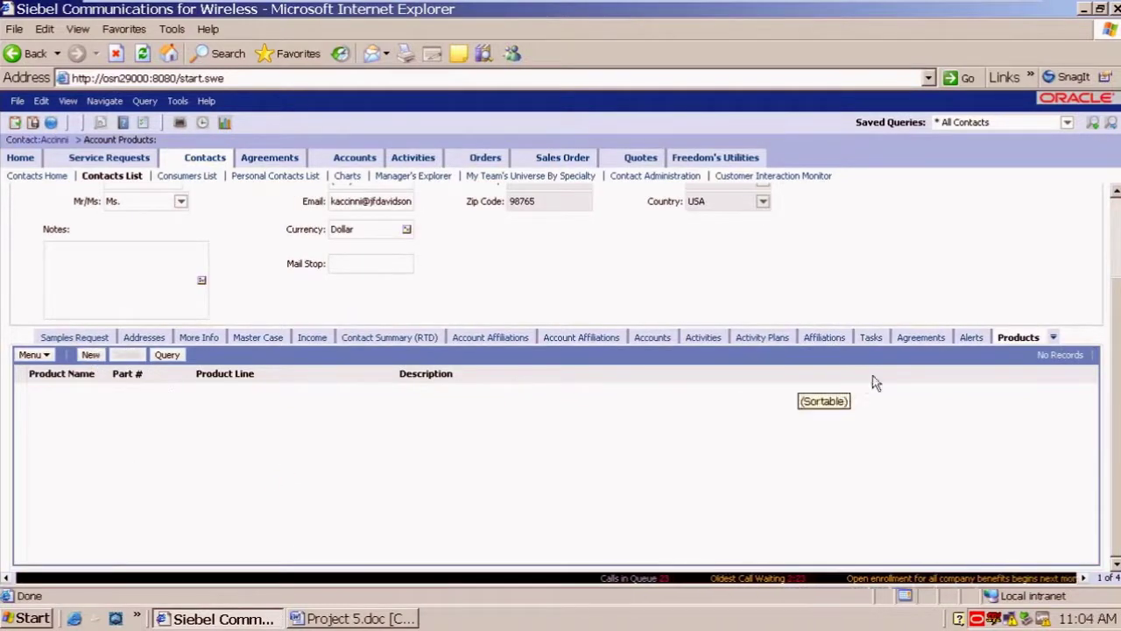
Add the 17" TV product with part number TH-AV-01 to the contact's Products list.
{"action": "left_click", "coordinate": [90, 354]}
{"action": "left_click", "coordinate": [103, 393]}
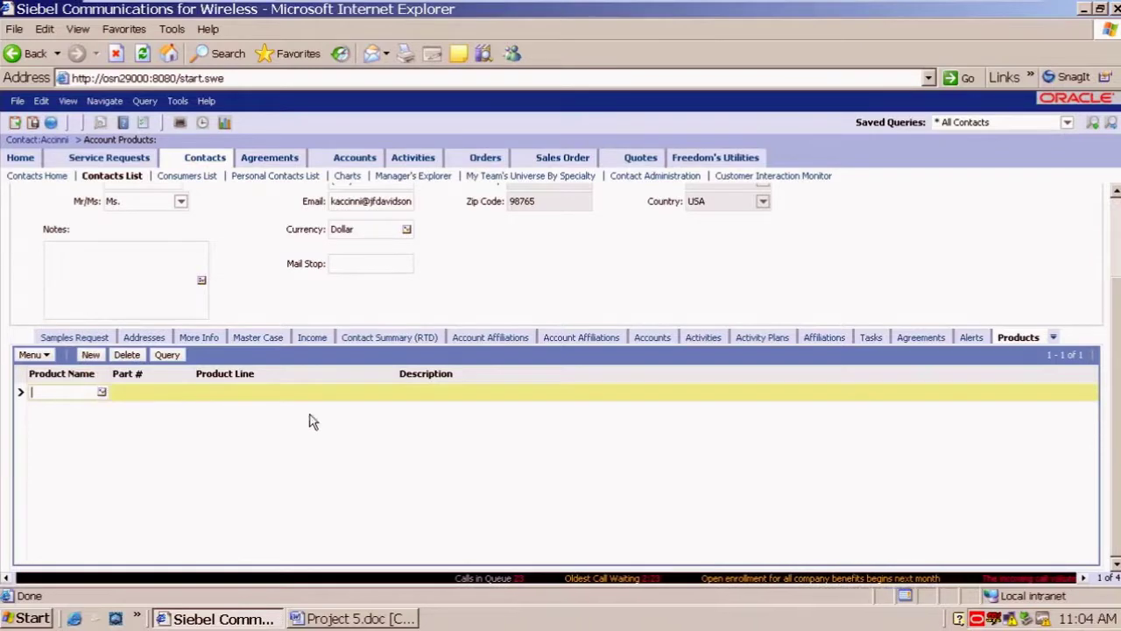
{"action": "left_click", "coordinate": [902, 429]}
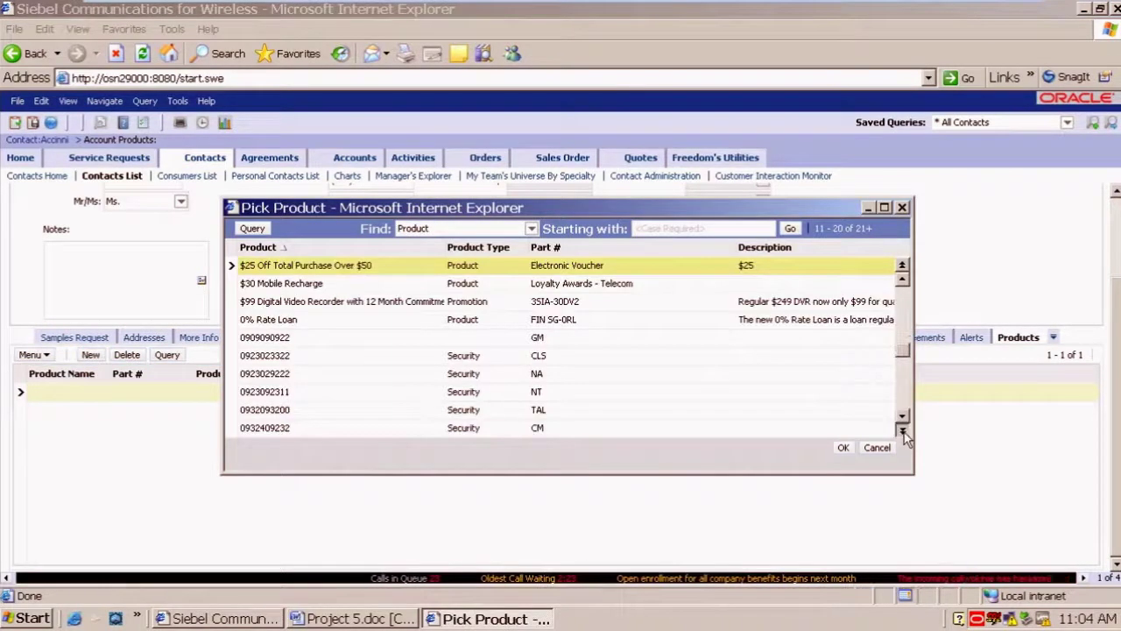
{"action": "left_click", "coordinate": [902, 431]}
{"action": "left_click", "coordinate": [903, 431]}
{"action": "left_click", "coordinate": [902, 431]}
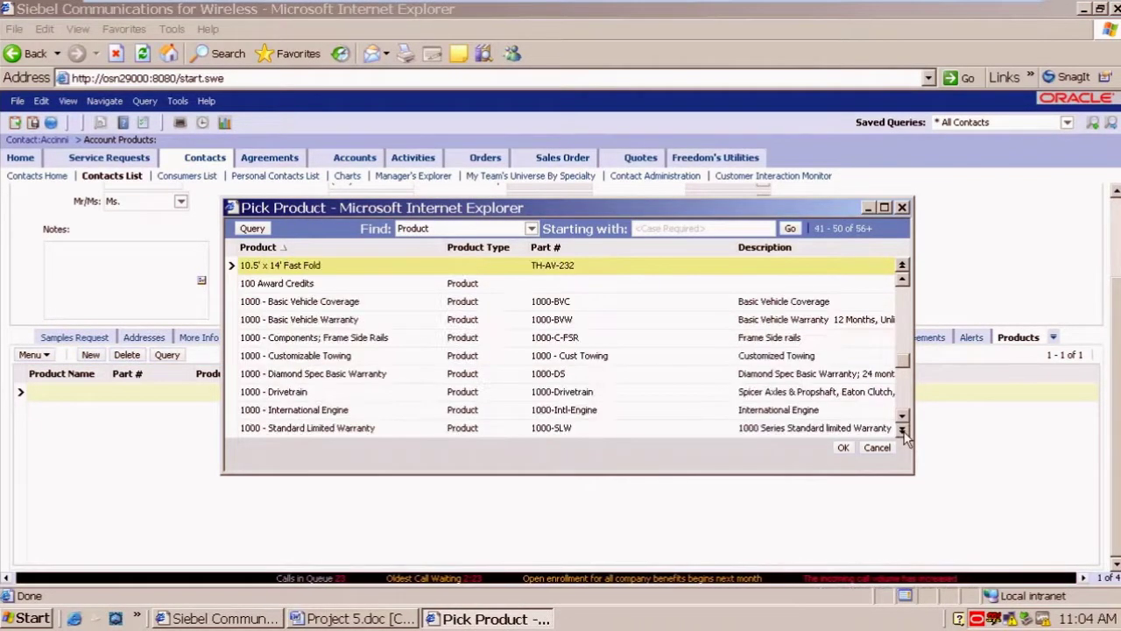
{"action": "left_click", "coordinate": [902, 431]}
{"action": "left_click", "coordinate": [903, 431]}
{"action": "left_click", "coordinate": [902, 431]}
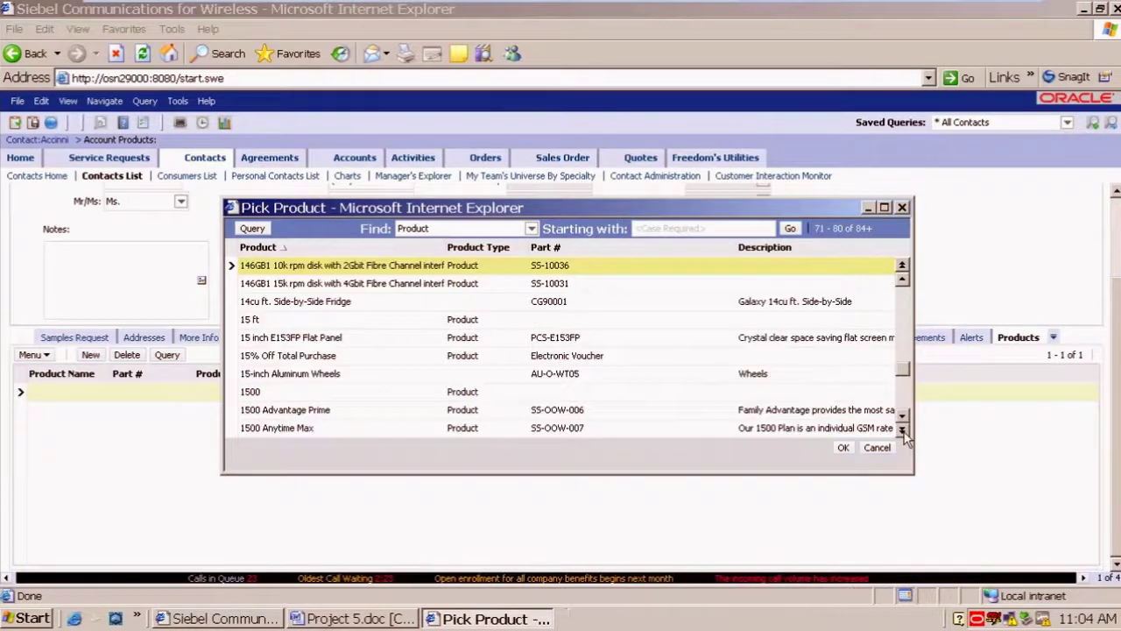
{"action": "left_click", "coordinate": [903, 431]}
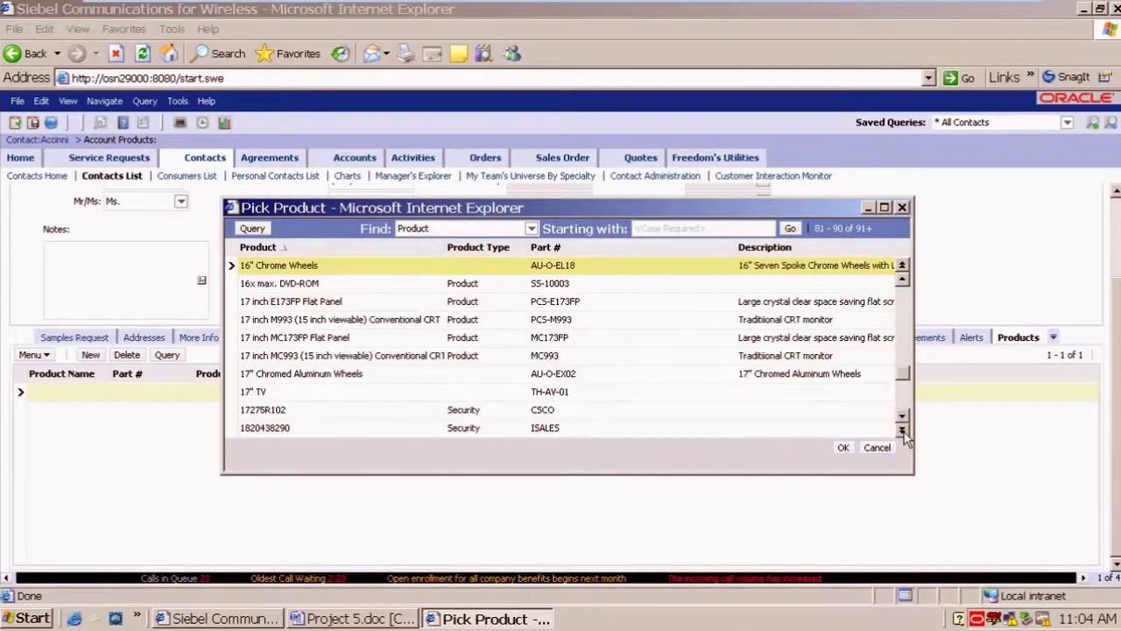
{"action": "double_click", "coordinate": [250, 393]}
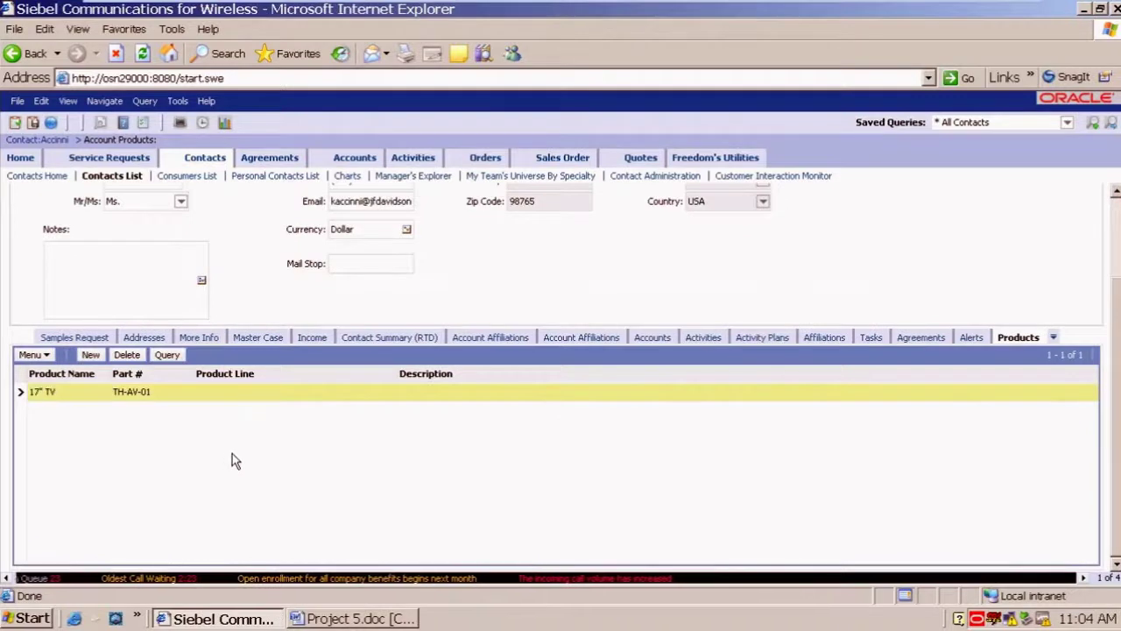
Return to the contact's activities, reopen them from the Contacts List to review the Activity # link, and go back to the list.
{"action": "left_click", "coordinate": [24, 60]}
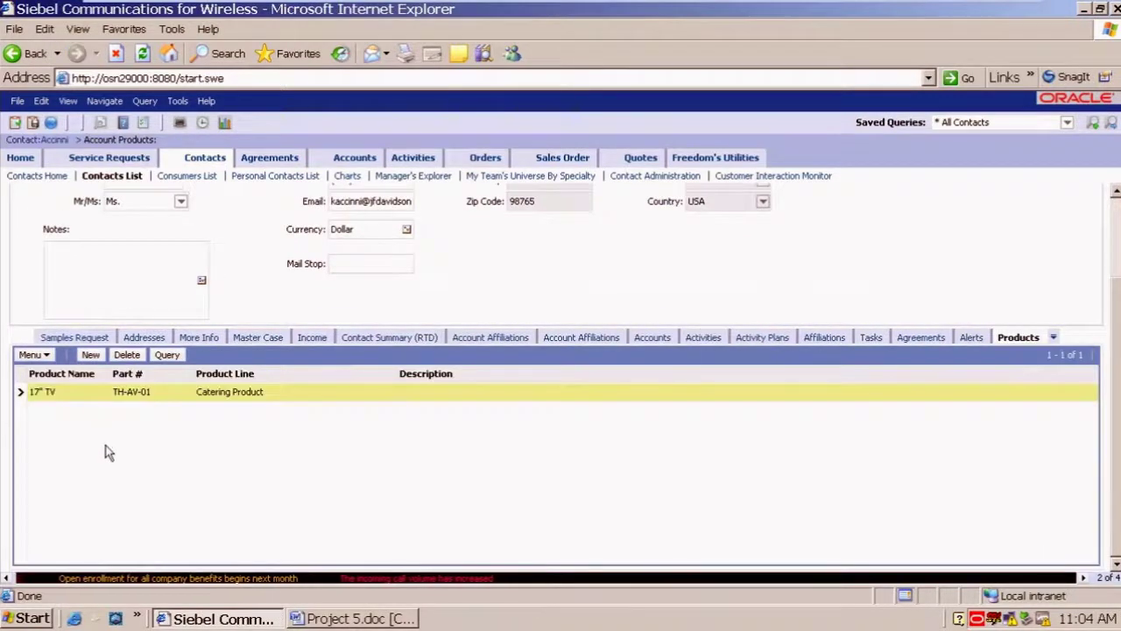
{"action": "left_click", "coordinate": [15, 55]}
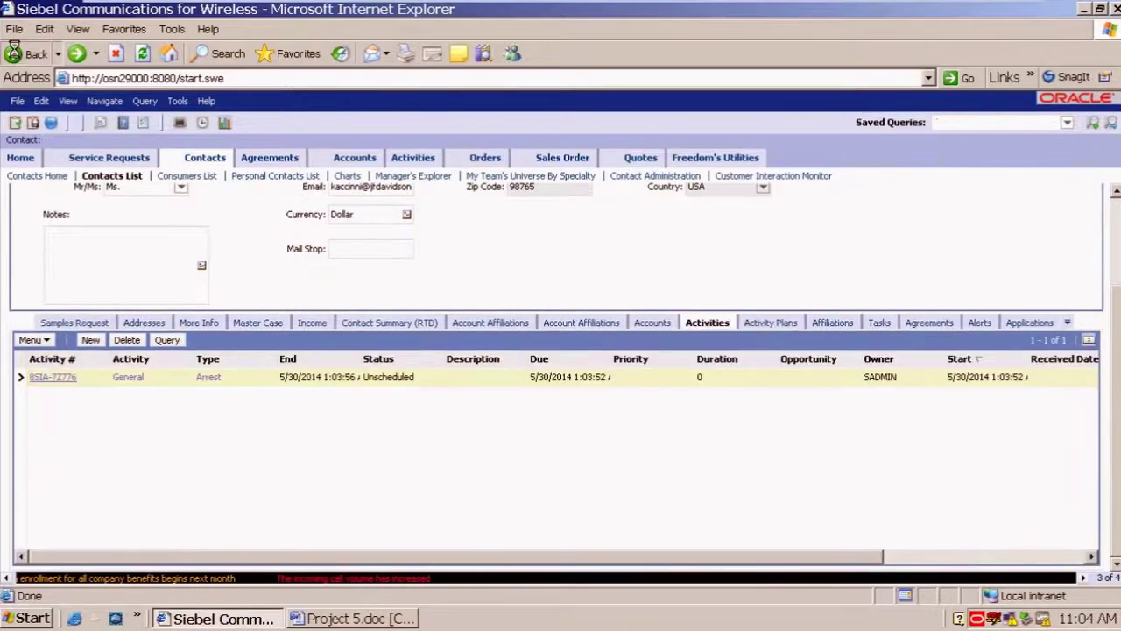
{"action": "left_click", "coordinate": [15, 55]}
{"action": "left_click", "coordinate": [45, 233]}
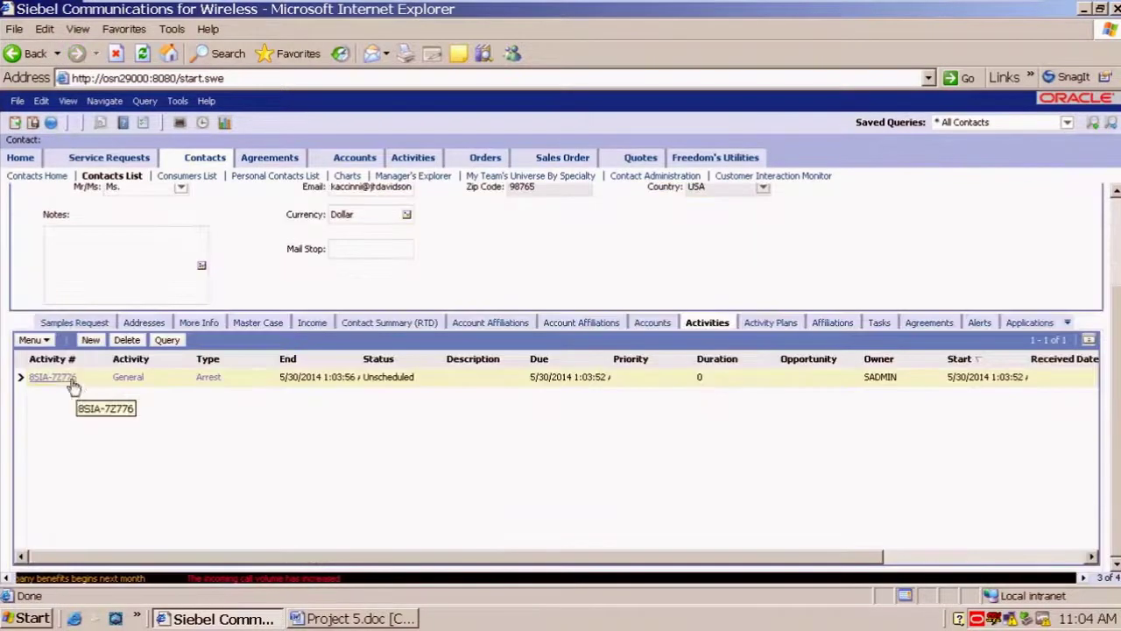
{"action": "left_click", "coordinate": [24, 58]}
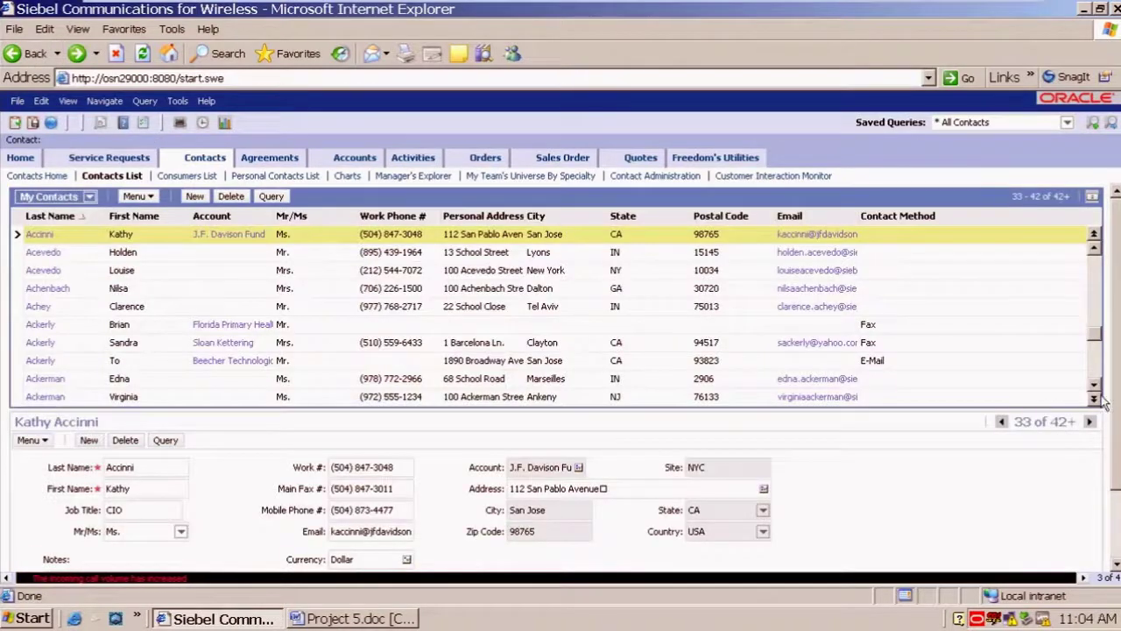
Drill down on the last name of the FleetBoston Financial contact further down the Contacts List.
{"action": "left_click", "coordinate": [1096, 398]}
{"action": "left_click", "coordinate": [1095, 399]}
{"action": "left_click", "coordinate": [1095, 398]}
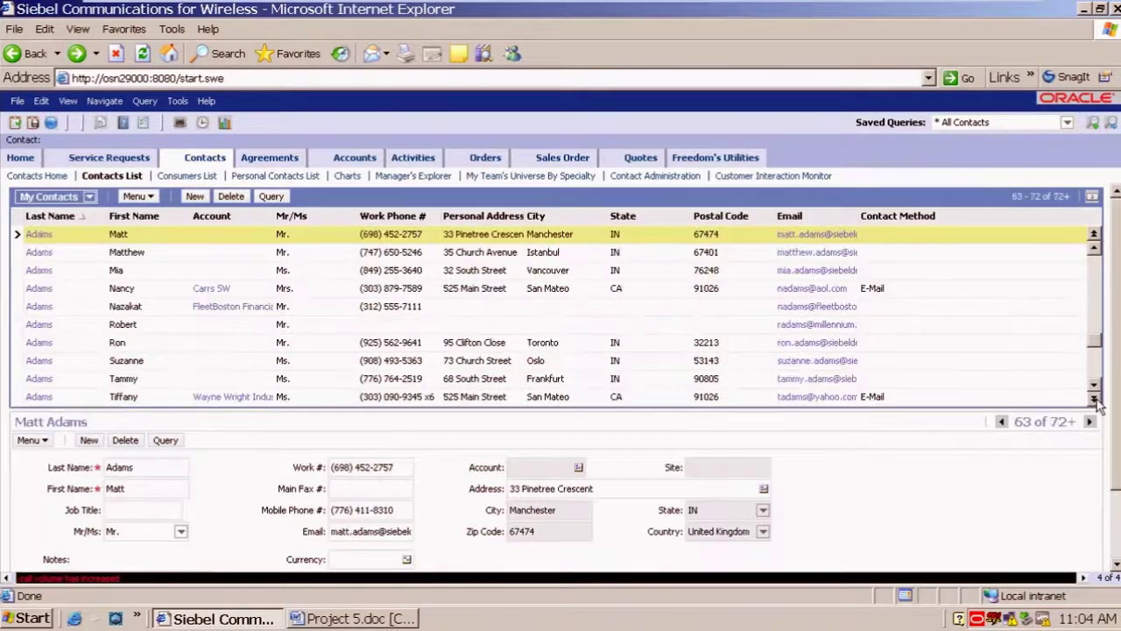
{"action": "left_click", "coordinate": [98, 306]}
{"action": "scroll", "coordinate": [98, 369], "scroll_direction": "down", "scroll_amount": 4}
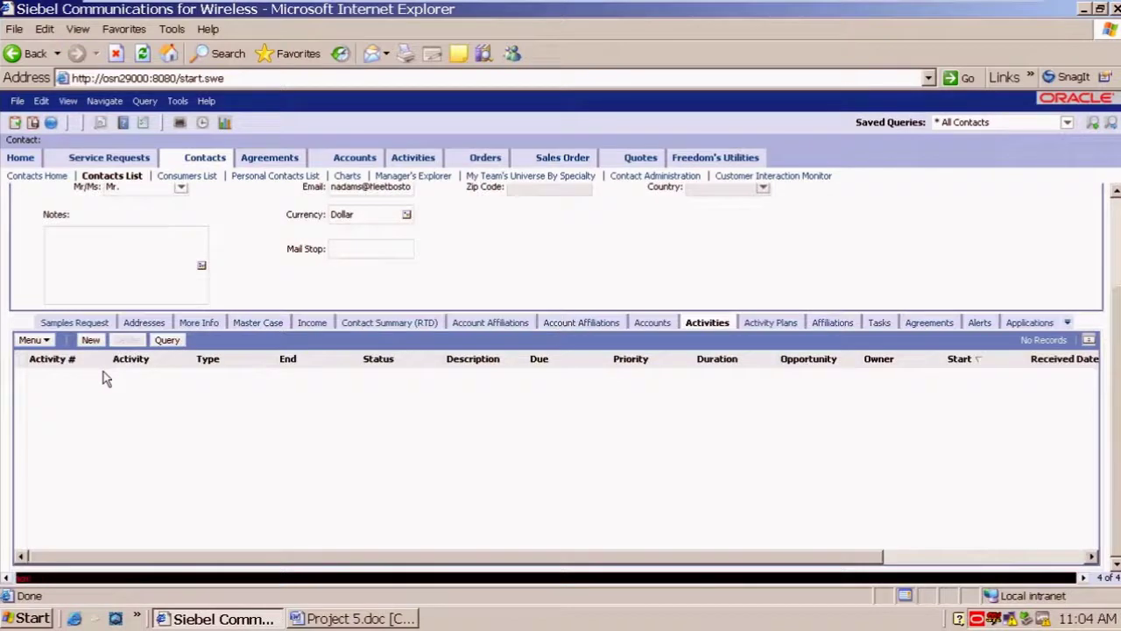
Add one Appointment and one Administration activity to the contact, and drill down on an Activity # to the Products view.
{"action": "left_click", "coordinate": [92, 341]}
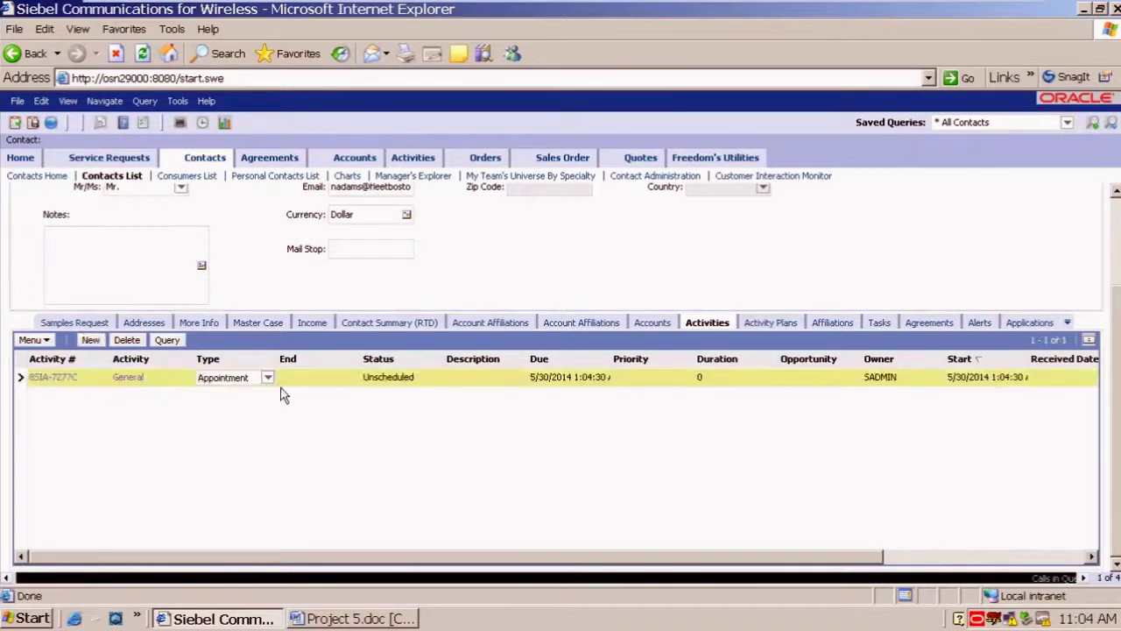
{"action": "left_click", "coordinate": [205, 444]}
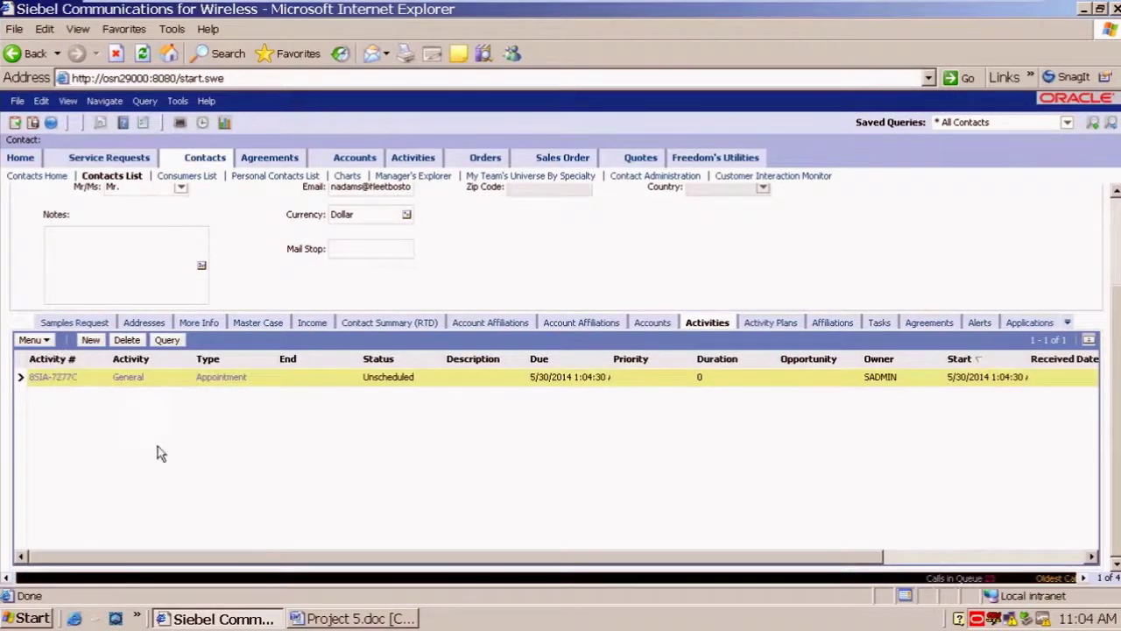
{"action": "left_click", "coordinate": [90, 340]}
{"action": "left_click", "coordinate": [267, 378]}
{"action": "left_click", "coordinate": [226, 388]}
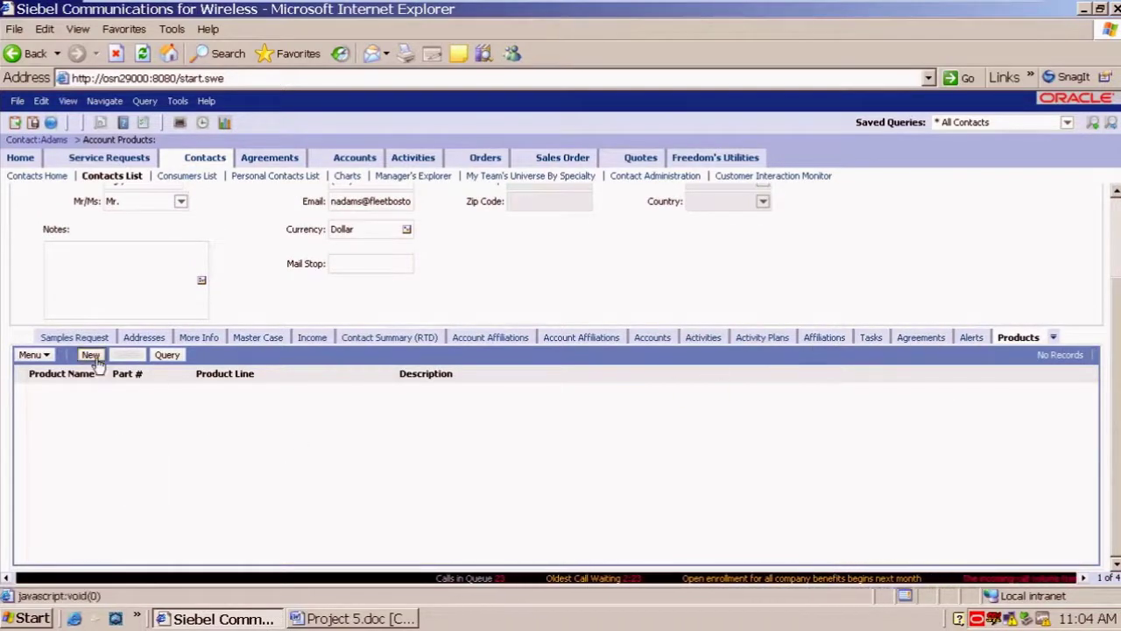
Return to the contact's activities and delete both the Administration and Appointment activities.
{"action": "left_click", "coordinate": [27, 54]}
{"action": "left_click", "coordinate": [126, 340]}
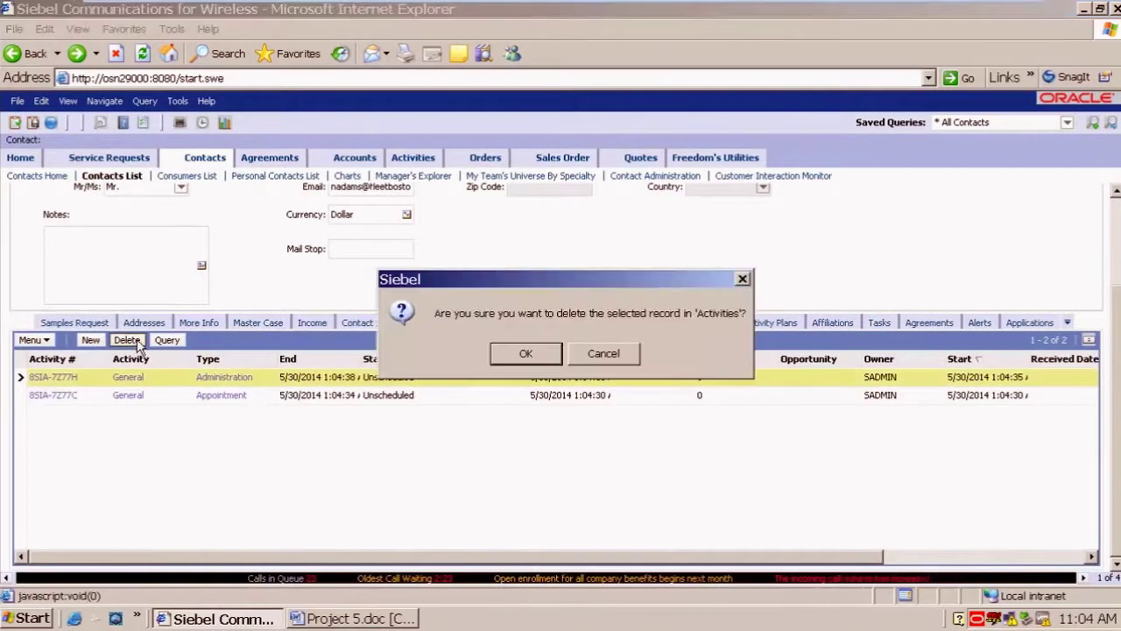
{"action": "left_click", "coordinate": [526, 353]}
{"action": "left_click", "coordinate": [126, 340]}
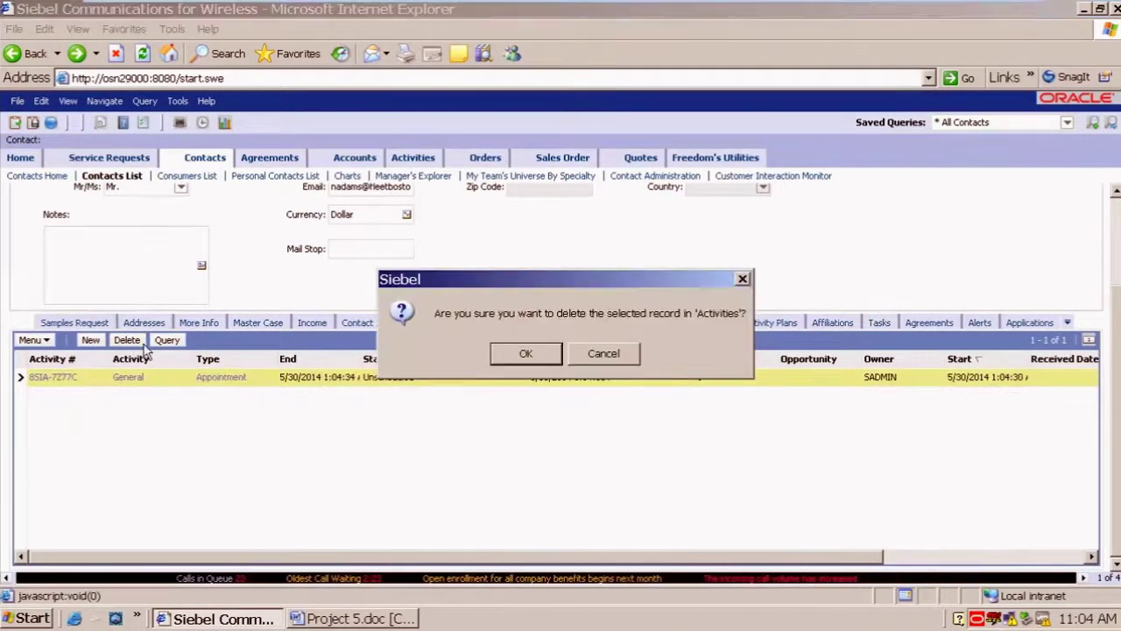
{"action": "left_click", "coordinate": [526, 353]}
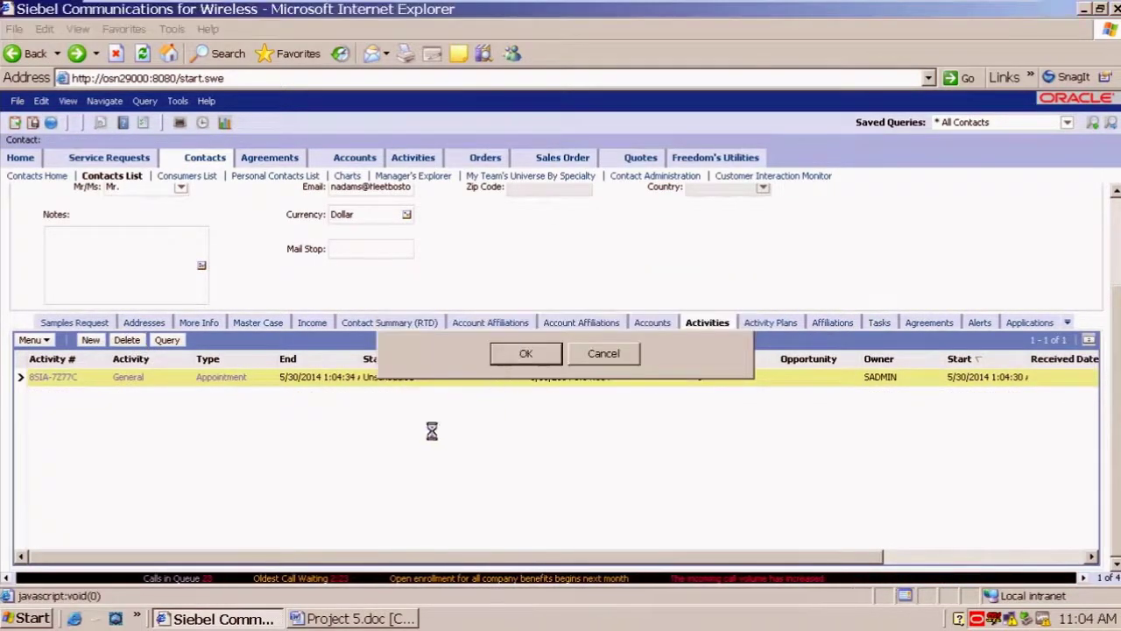
Open the contact's Products view from the additional views and add the products #1 Fuel Oil and #2 Fuel Oil.
{"action": "left_click", "coordinate": [1068, 323]}
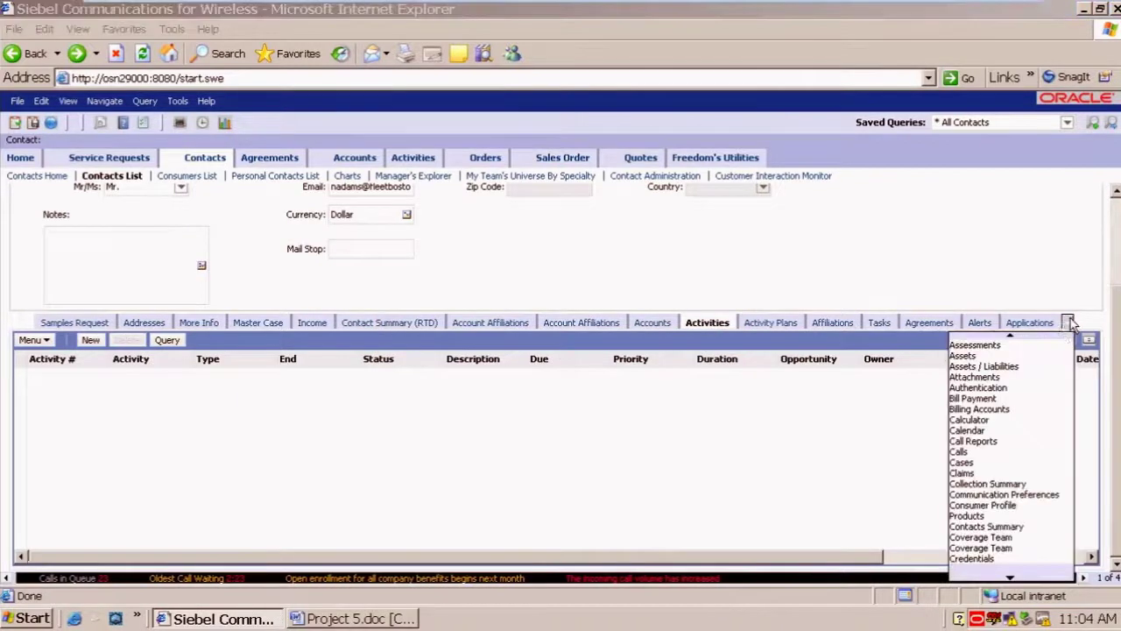
{"action": "left_click", "coordinate": [983, 514]}
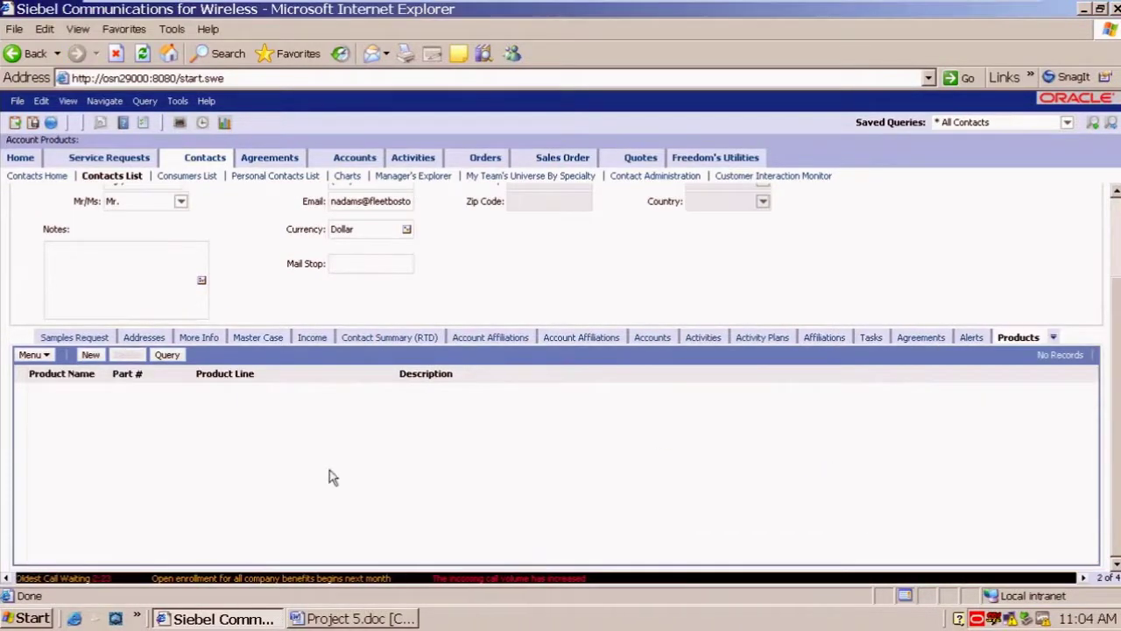
{"action": "left_click", "coordinate": [94, 355]}
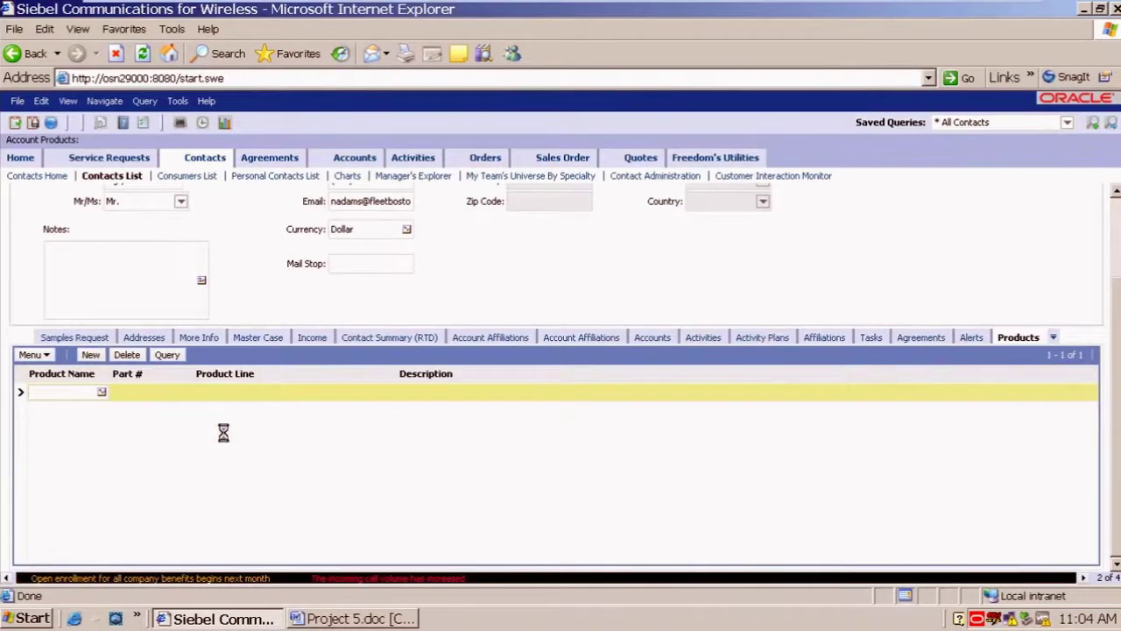
{"action": "double_click", "coordinate": [236, 321]}
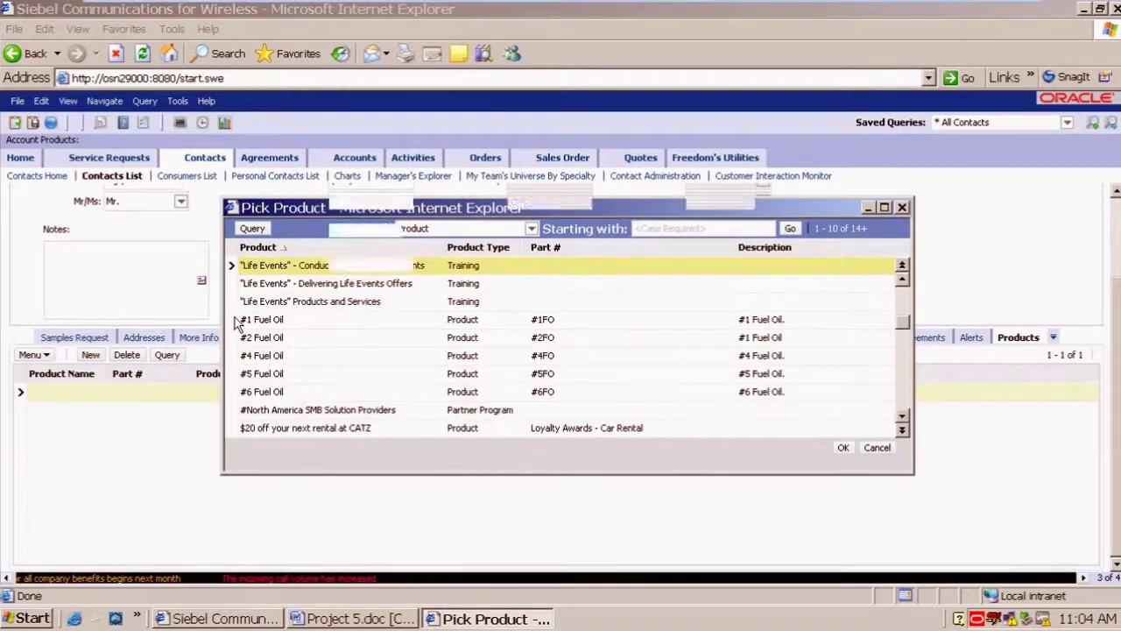
{"action": "left_click", "coordinate": [92, 357]}
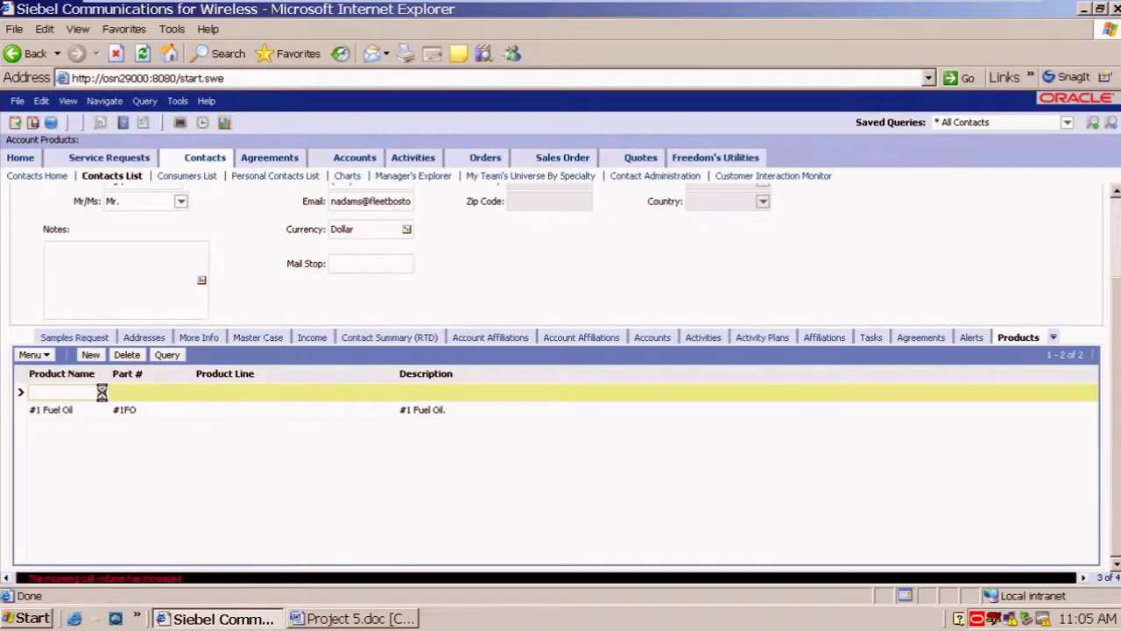
{"action": "double_click", "coordinate": [235, 339]}
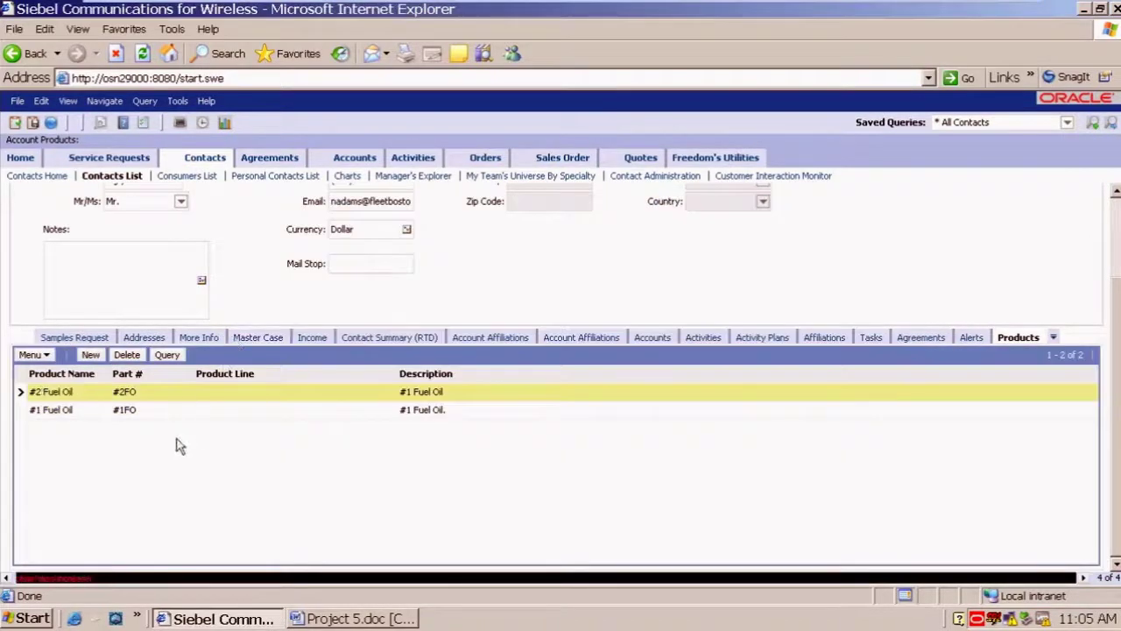
Add #4 Fuel Oil to the contact's products and return to the Contacts List.
{"action": "left_click", "coordinate": [92, 355]}
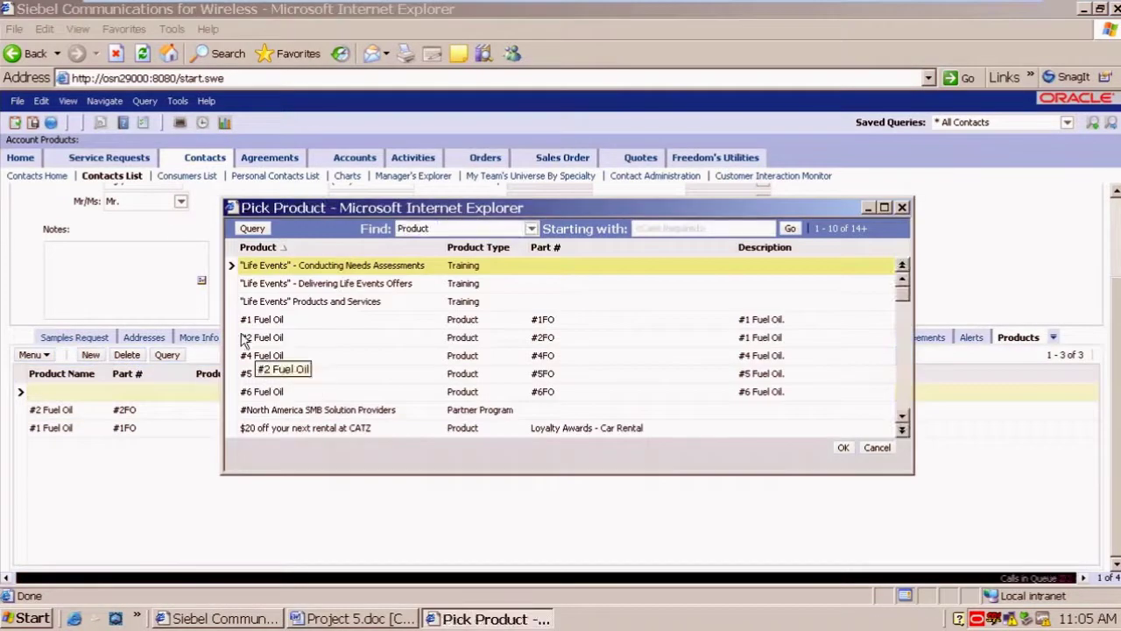
{"action": "left_click", "coordinate": [237, 357]}
{"action": "left_click", "coordinate": [234, 393]}
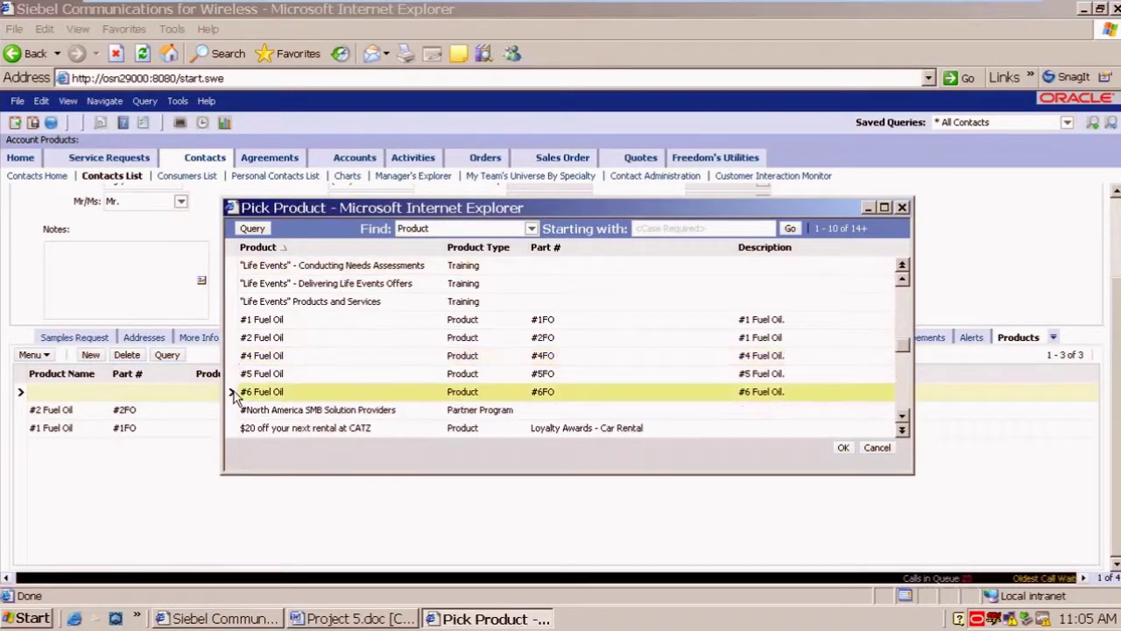
{"action": "left_click", "coordinate": [233, 357]}
{"action": "left_click", "coordinate": [234, 375]}
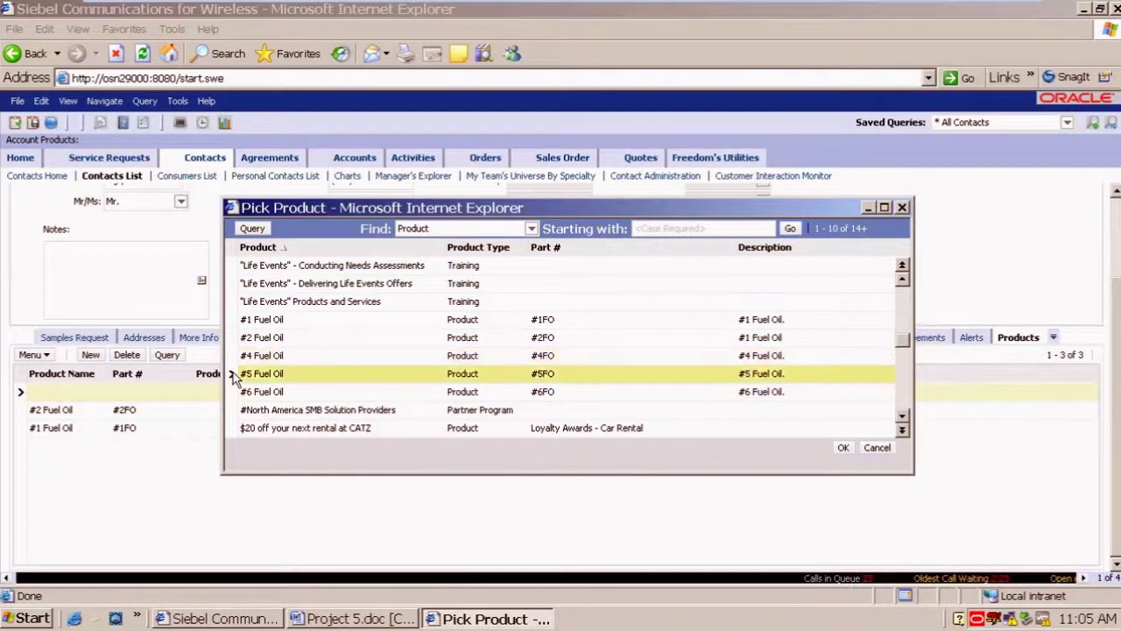
{"action": "double_click", "coordinate": [235, 361]}
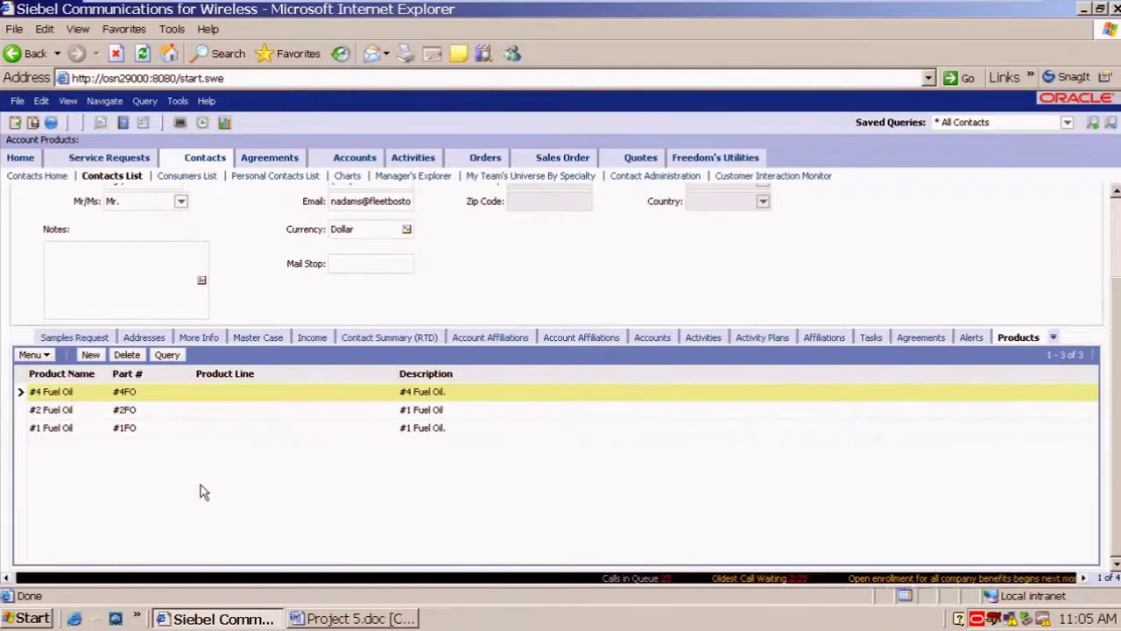
{"action": "left_click", "coordinate": [13, 51]}
{"action": "left_click", "coordinate": [13, 48]}
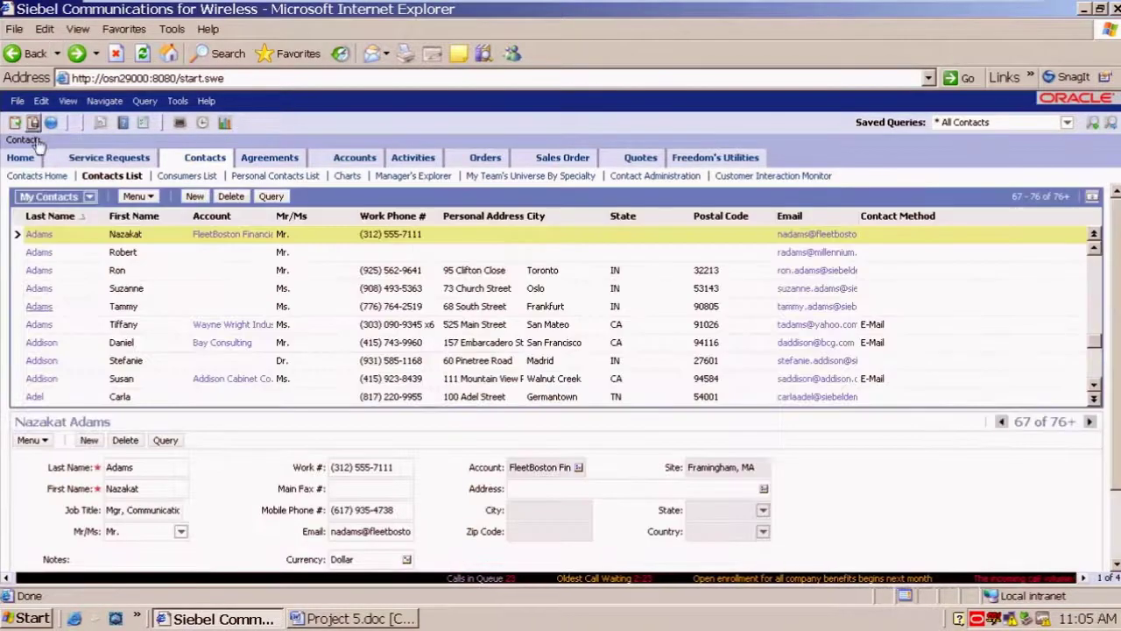
Add an activity to the first listed contact, Mr. at FleetBoston, and drill down on its Activity # to the Products view.
{"action": "left_click", "coordinate": [40, 233]}
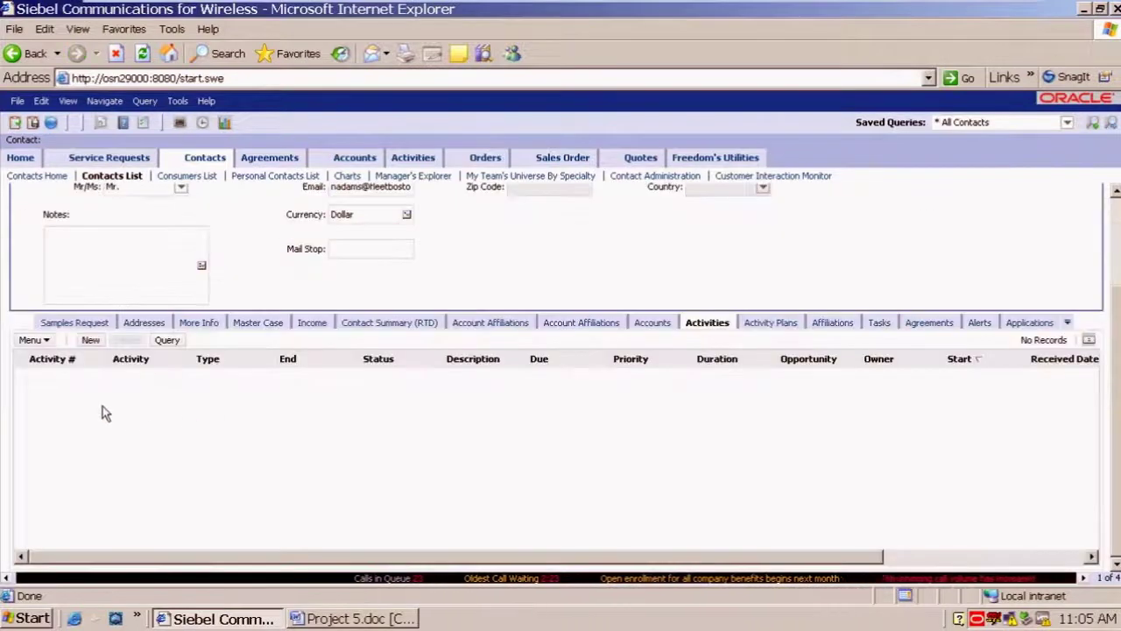
{"action": "left_click", "coordinate": [90, 340]}
{"action": "left_click", "coordinate": [238, 437]}
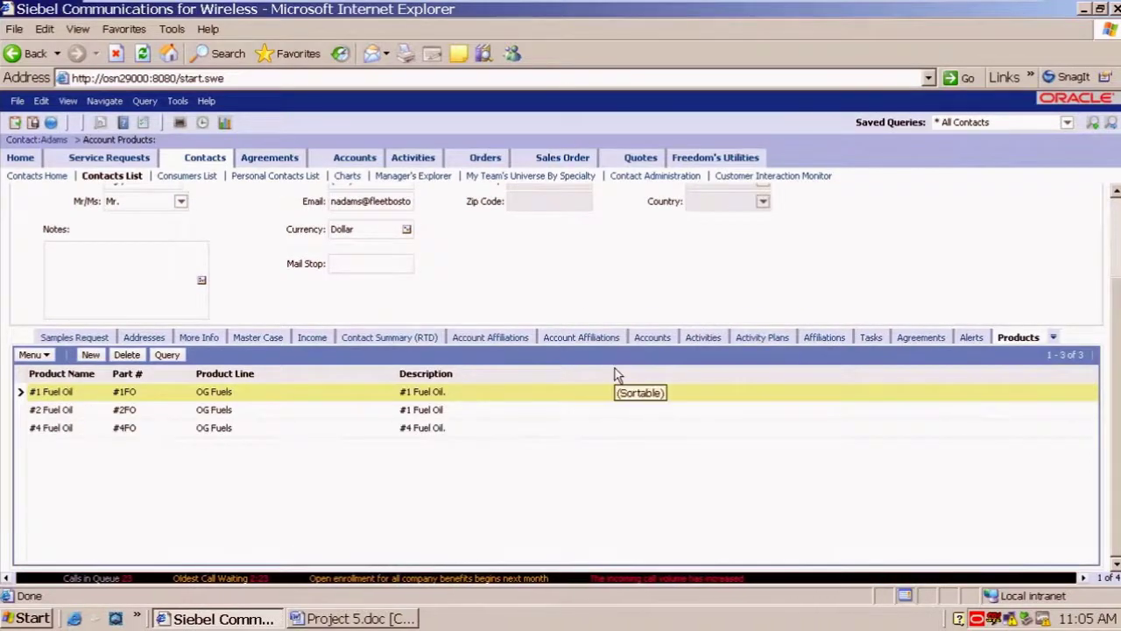
Switch to Project 5.doc in Word, select the parenthesized thank-you line below the requirements, and minimize the virtual machine window.
{"action": "mouse_move", "coordinate": [544, 9]}
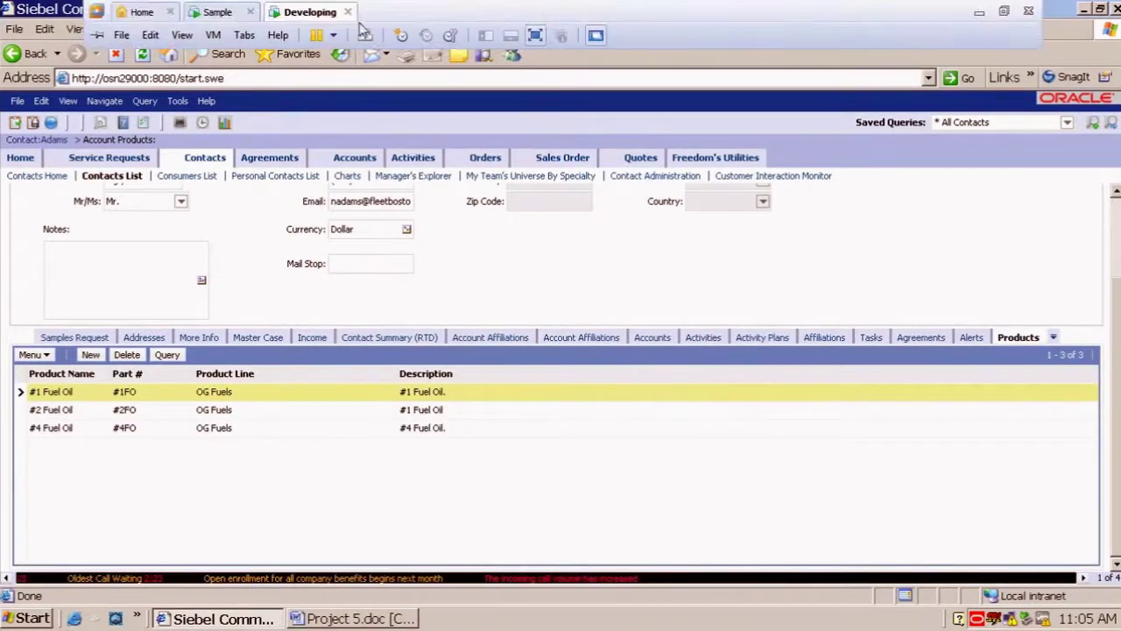
{"action": "left_click", "coordinate": [353, 618]}
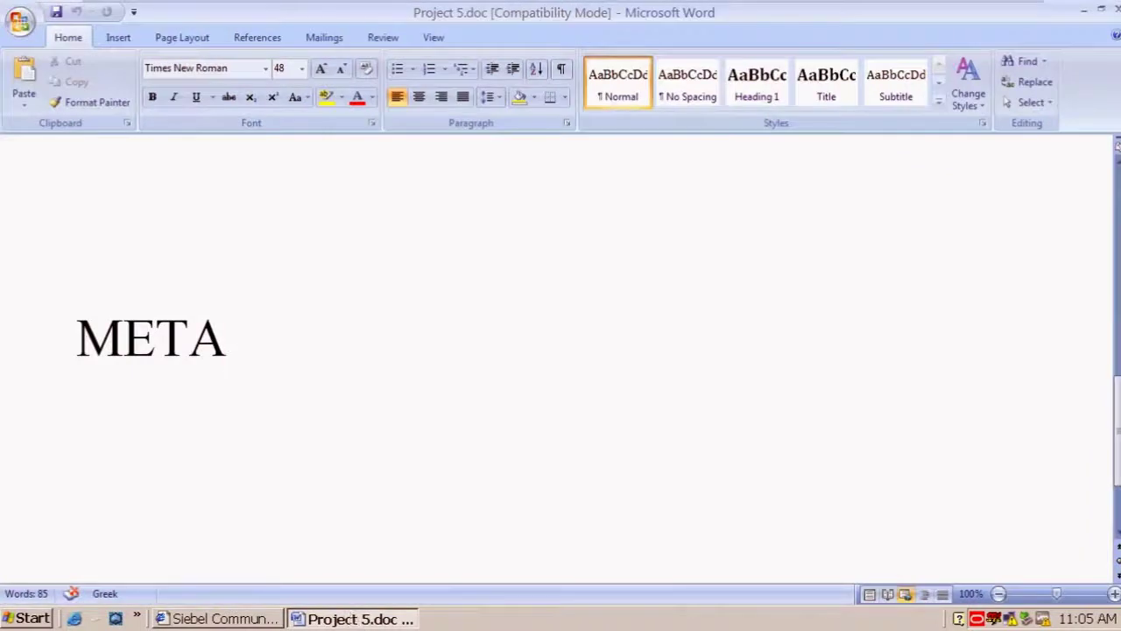
{"action": "scroll", "coordinate": [560, 350], "scroll_direction": "up", "scroll_amount": 10}
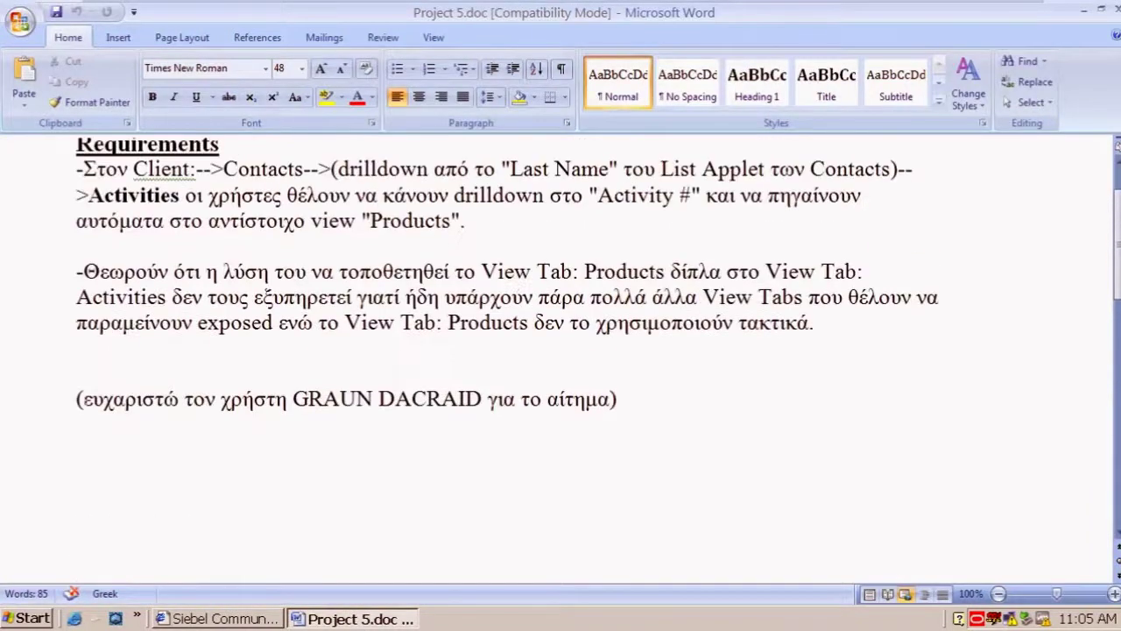
{"action": "left_click_drag", "start_coordinate": [81, 398], "coordinate": [488, 399]}
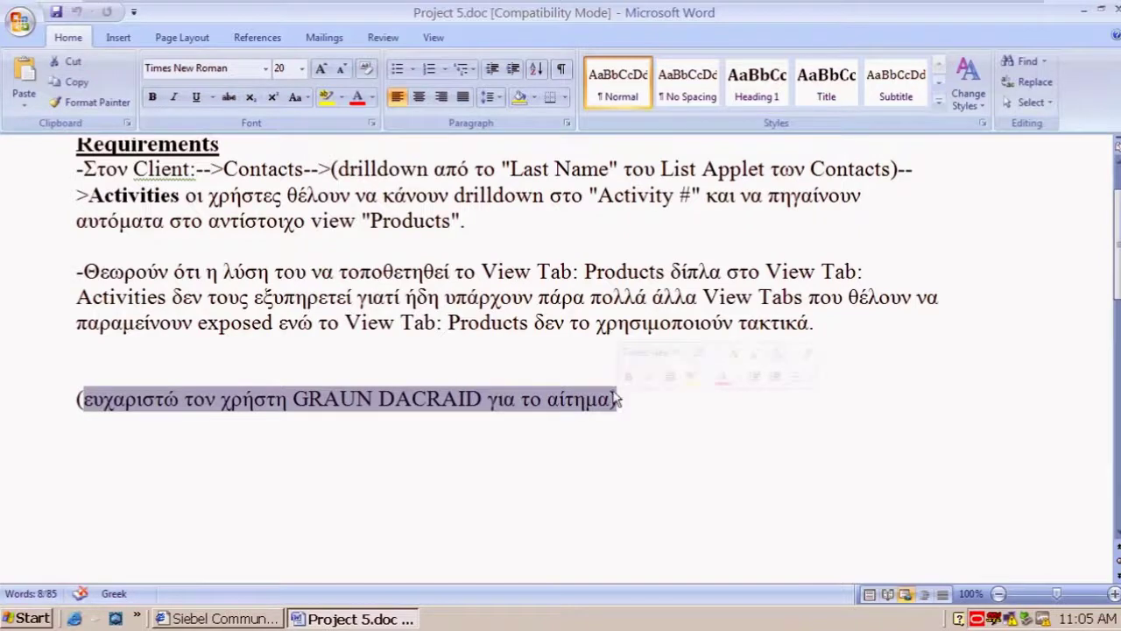
{"action": "mouse_move", "coordinate": [665, 7]}
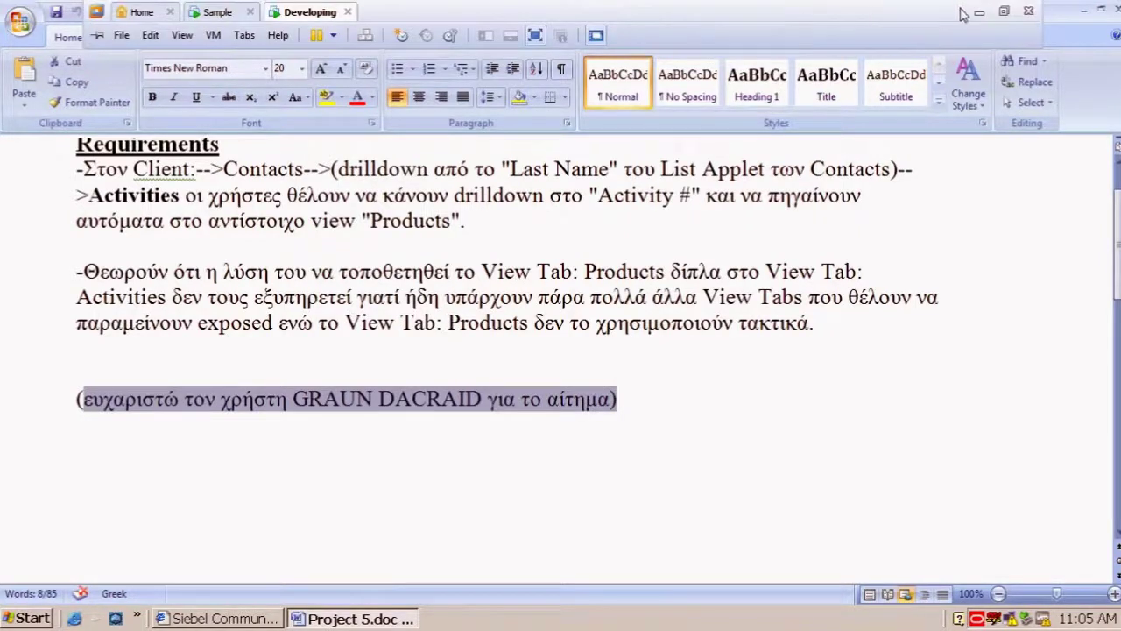
{"action": "left_click", "coordinate": [978, 12]}
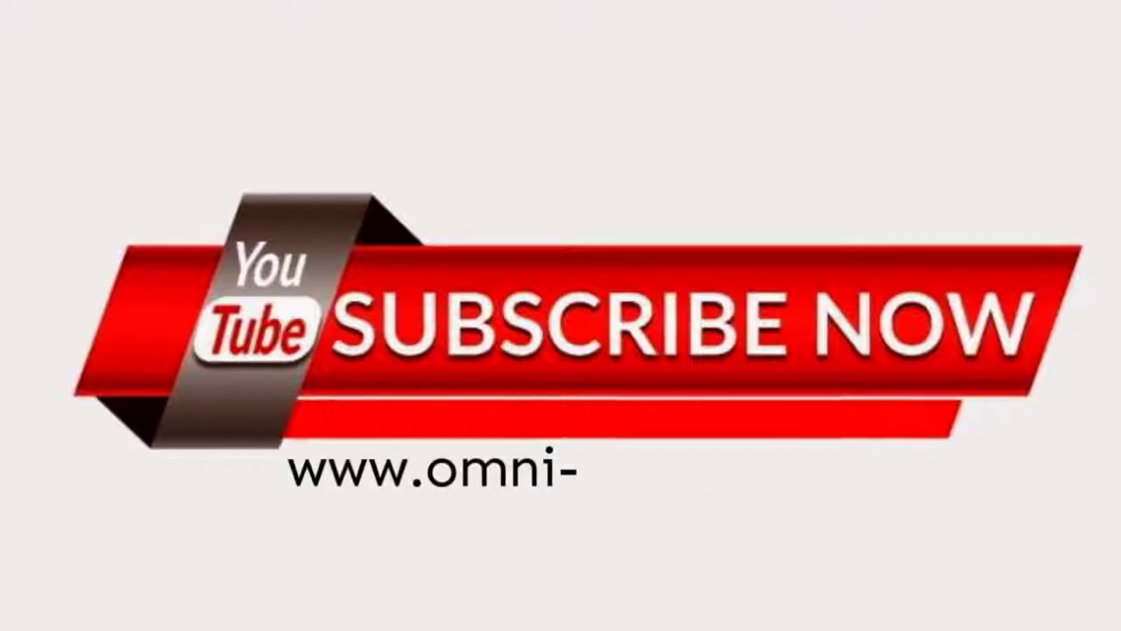